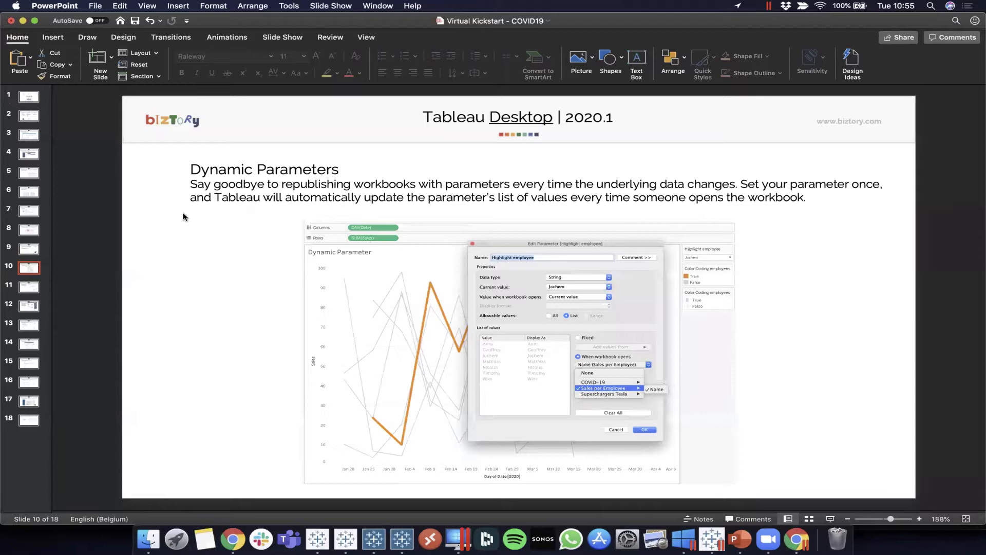
- Switch to Tableau, show the blank Sheet 6 and enlarge the data source list so every source is visible
{"action": "left_click", "coordinate": [315, 536]}
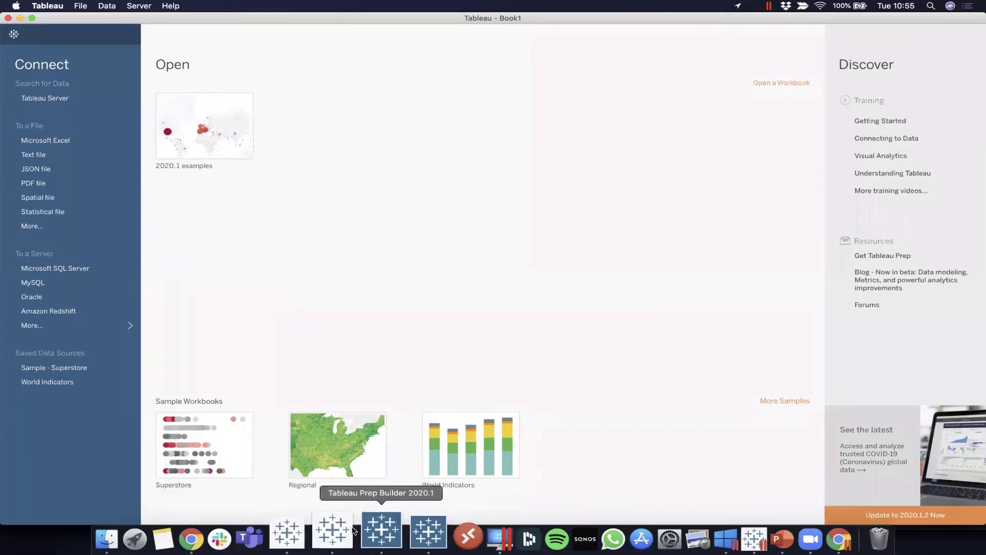
{"action": "left_click", "coordinate": [12, 37]}
{"action": "left_click", "coordinate": [254, 505]}
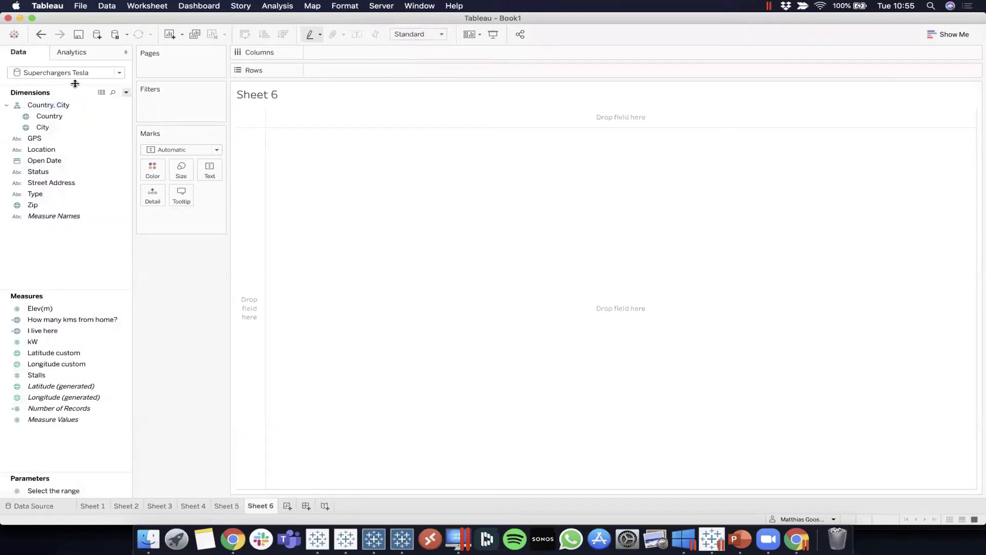
{"action": "left_click_drag", "start_coordinate": [74, 84], "coordinate": [47, 211]}
- Open Sales per Employee.xlsx from the Tableau Desktop folder, examine its Name, Date and Sales columns, and close it
{"action": "left_click", "coordinate": [149, 539]}
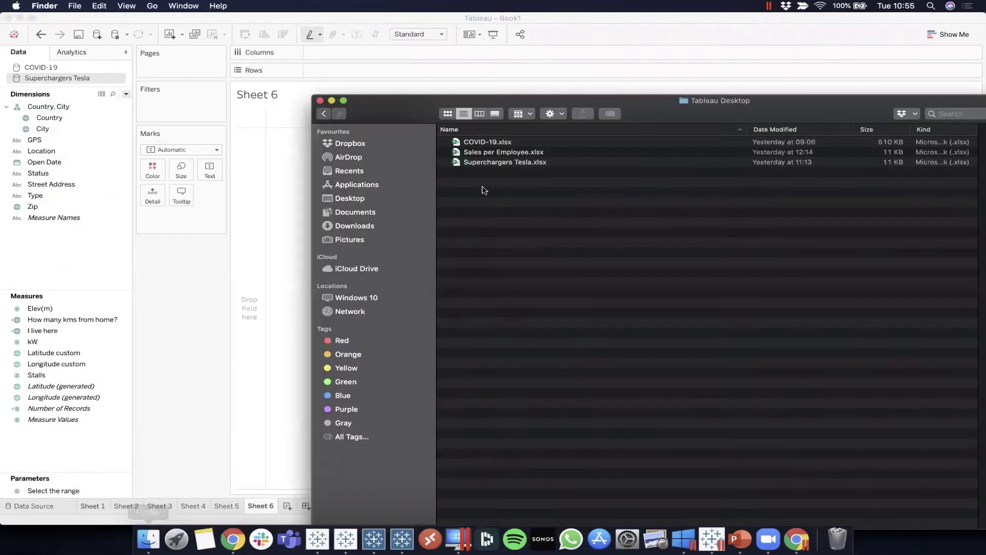
{"action": "left_click", "coordinate": [529, 153]}
{"action": "double_click", "coordinate": [529, 153]}
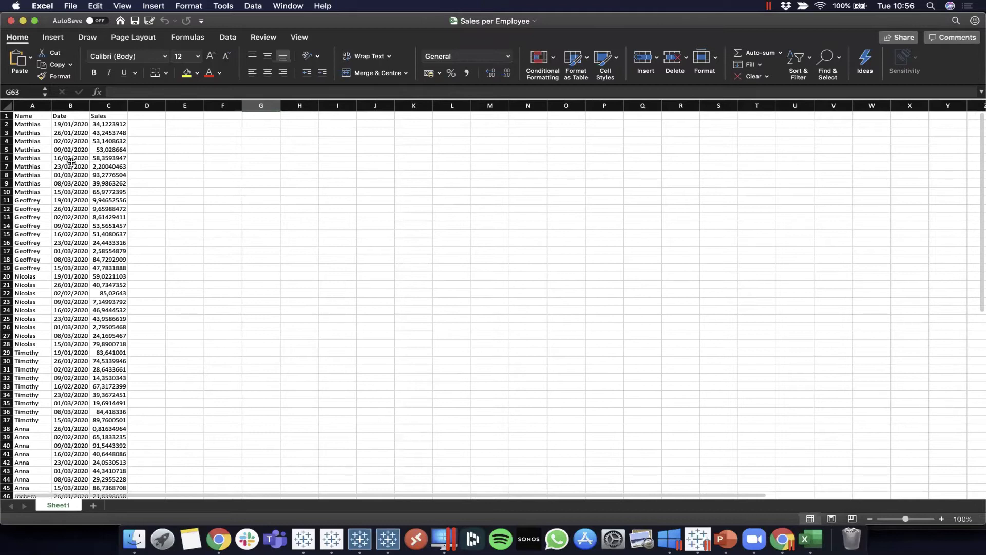
{"action": "left_click", "coordinate": [123, 124]}
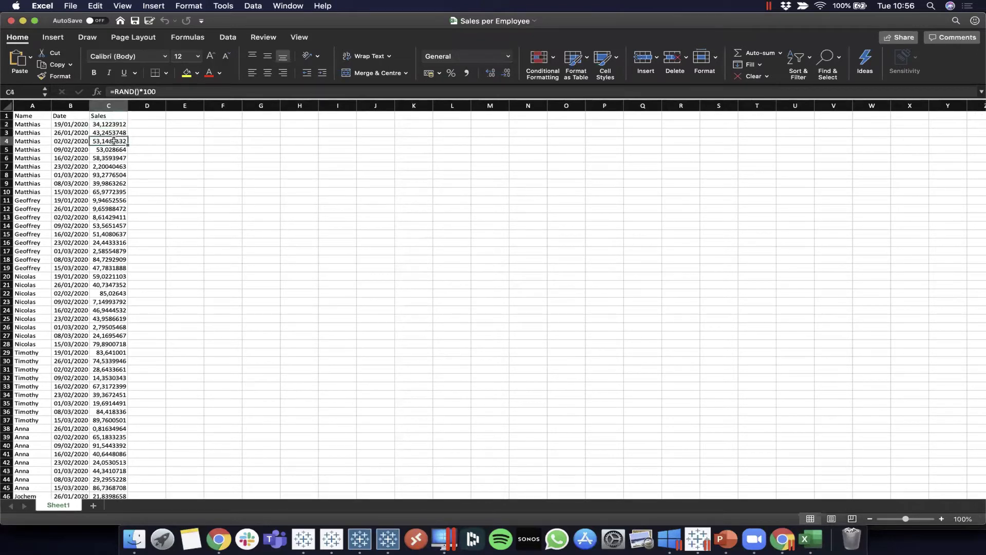
{"action": "left_click", "coordinate": [160, 181]}
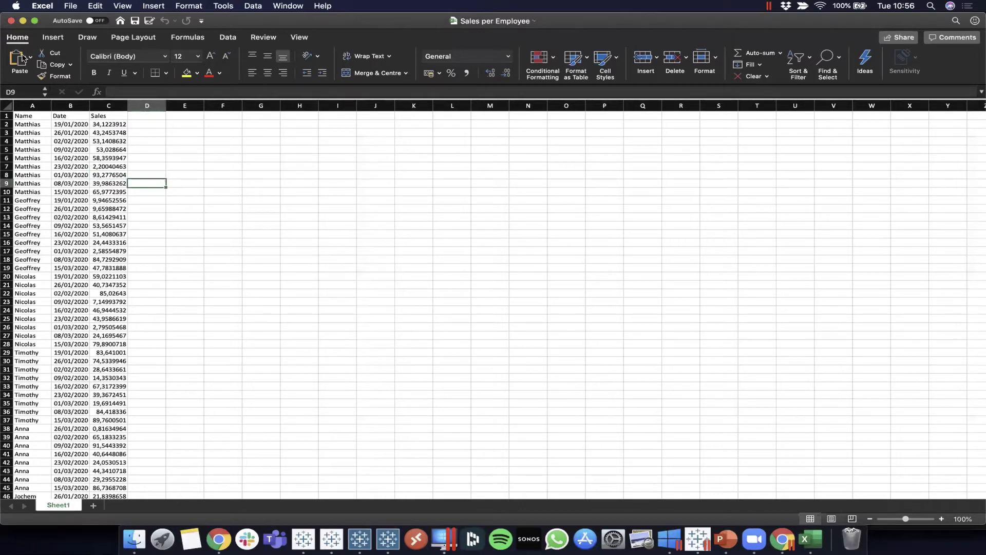
{"action": "left_click", "coordinate": [10, 21]}
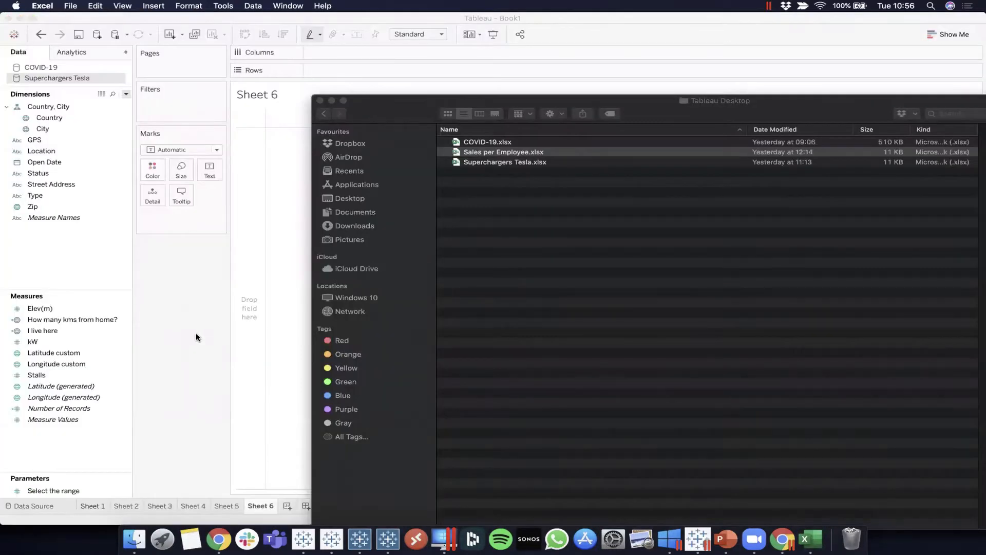
- Add the Sales per Employee.xlsx file to the Tableau workbook as a data source and shorten its name to "Sales per Employee"
{"action": "left_click", "coordinate": [198, 335]}
{"action": "left_click", "coordinate": [132, 531]}
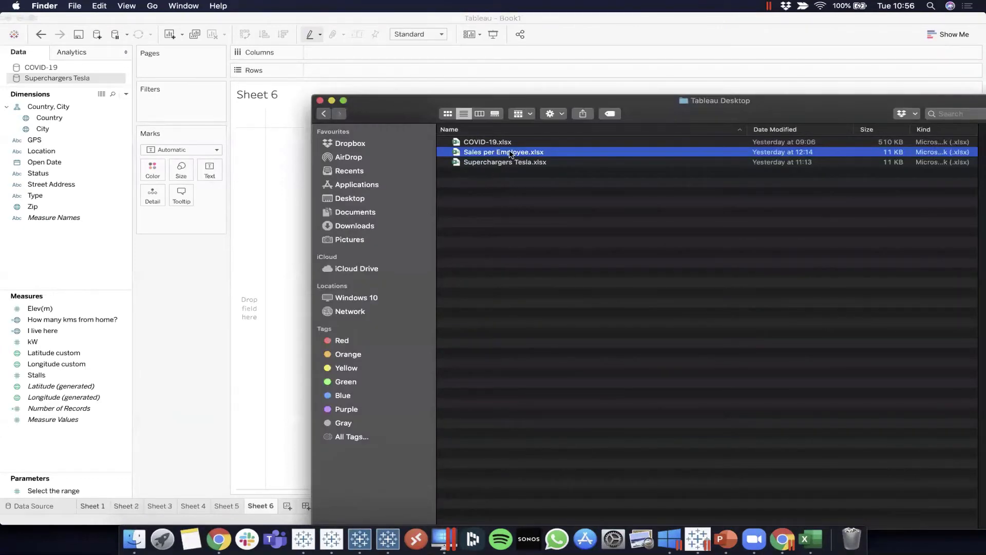
{"action": "left_click_drag", "start_coordinate": [511, 154], "coordinate": [171, 273]}
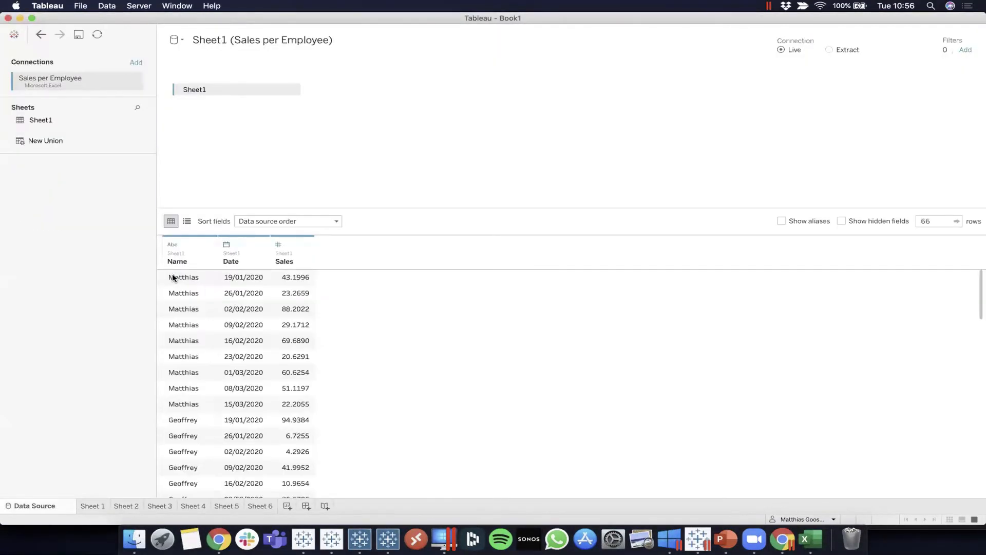
{"action": "left_click_drag", "start_coordinate": [235, 40], "coordinate": [135, 41]}
{"action": "key", "text": "BackSpace"}
{"action": "left_click", "coordinate": [304, 42]}
{"action": "key", "text": "BackSpace"}
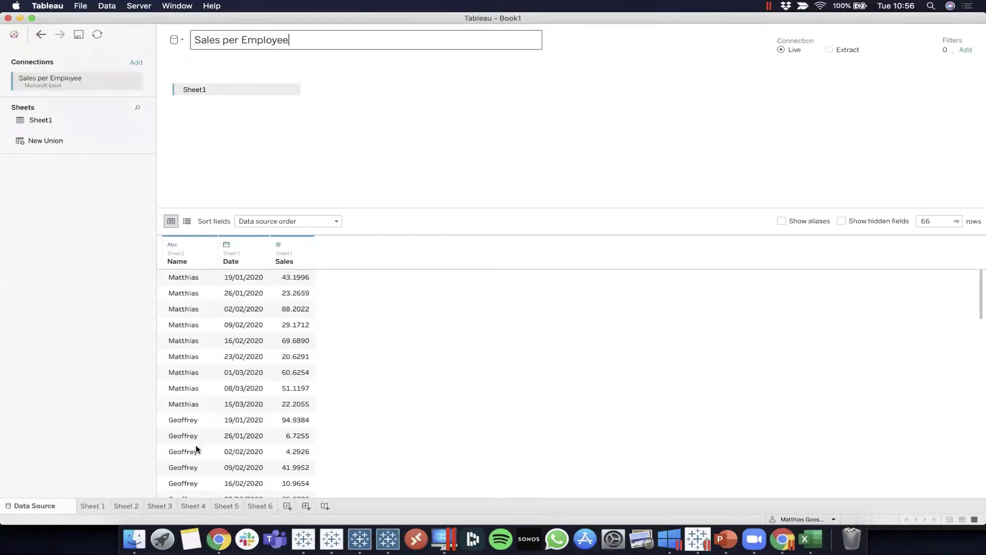
- Build a continuous line chart of Sales by Date on Sheet 6 from the Sales per Employee source
{"action": "left_click", "coordinate": [268, 506]}
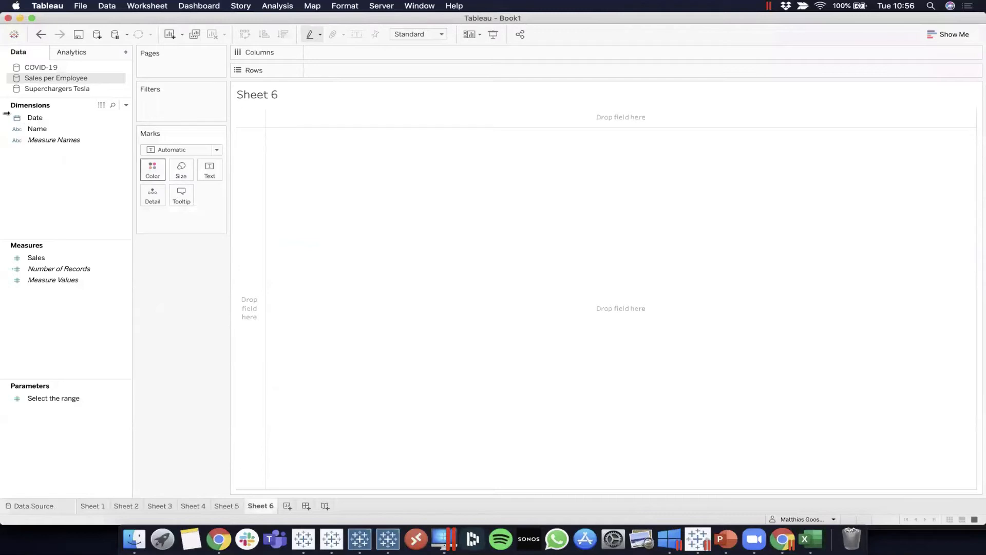
{"action": "double_click", "coordinate": [39, 120]}
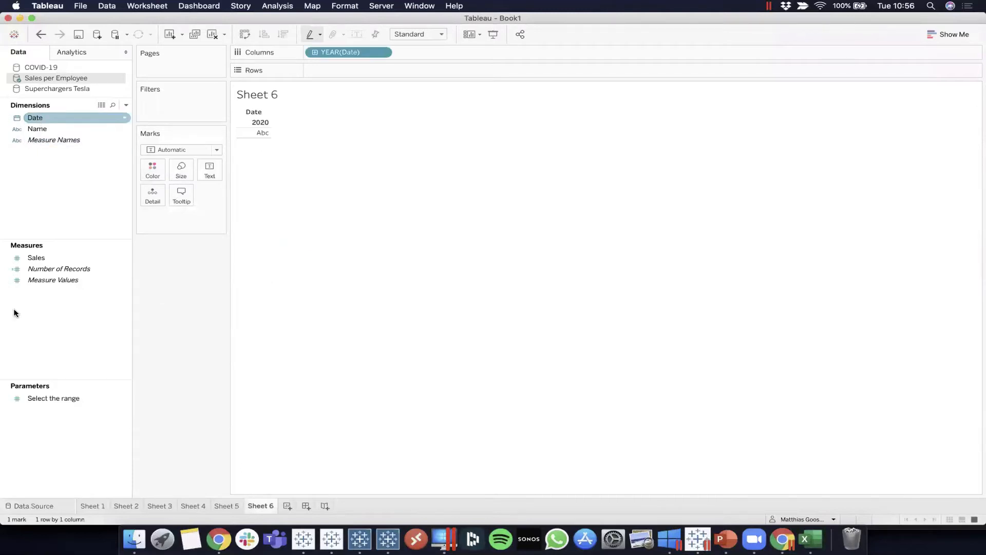
{"action": "double_click", "coordinate": [43, 259]}
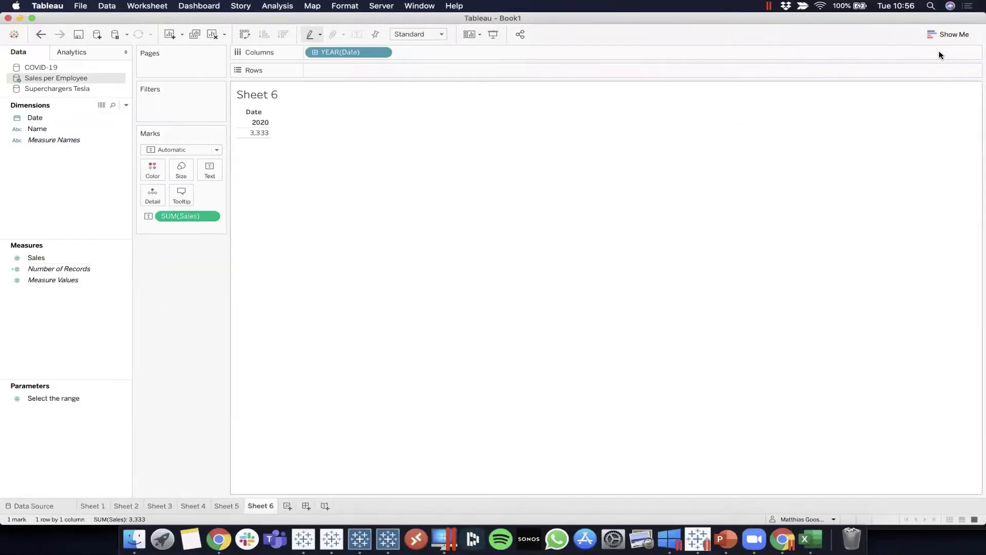
{"action": "left_click", "coordinate": [950, 35]}
{"action": "left_click", "coordinate": [895, 161]}
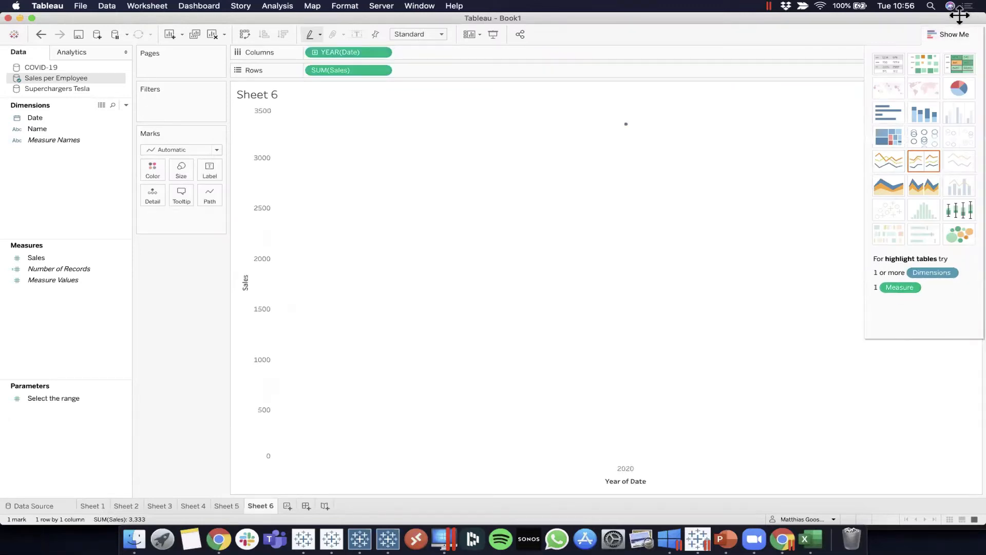
{"action": "left_click", "coordinate": [950, 34]}
- Drill the date axis down to day level and split the sales line by Name as a detail
{"action": "left_click", "coordinate": [314, 52]}
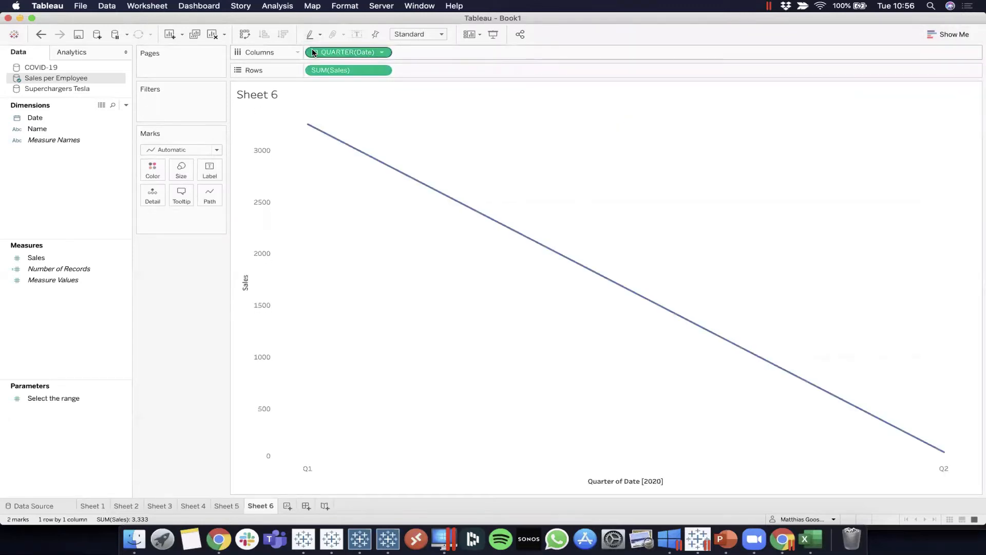
{"action": "left_click", "coordinate": [313, 52]}
{"action": "left_click", "coordinate": [313, 52]}
{"action": "left_click", "coordinate": [314, 51]}
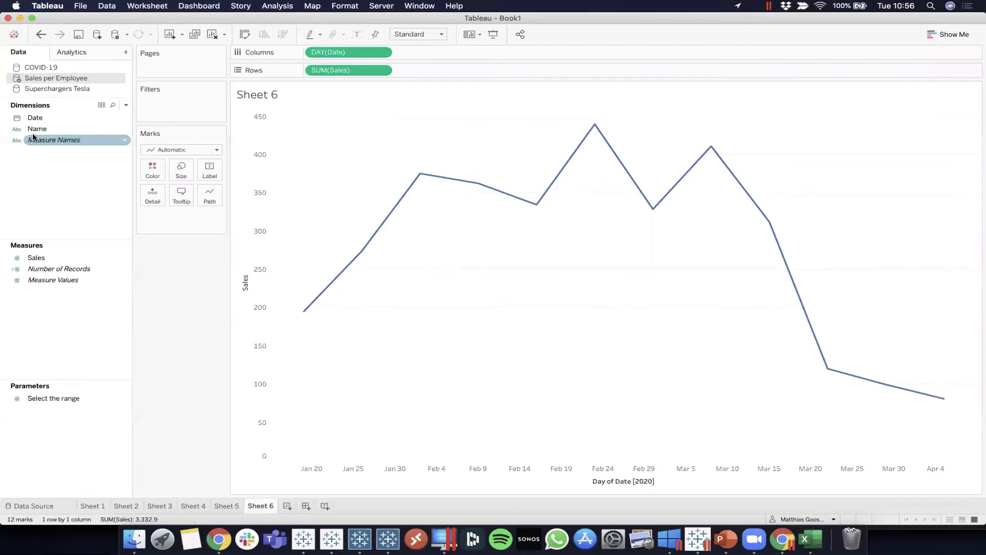
{"action": "left_click_drag", "start_coordinate": [33, 136], "coordinate": [152, 196]}
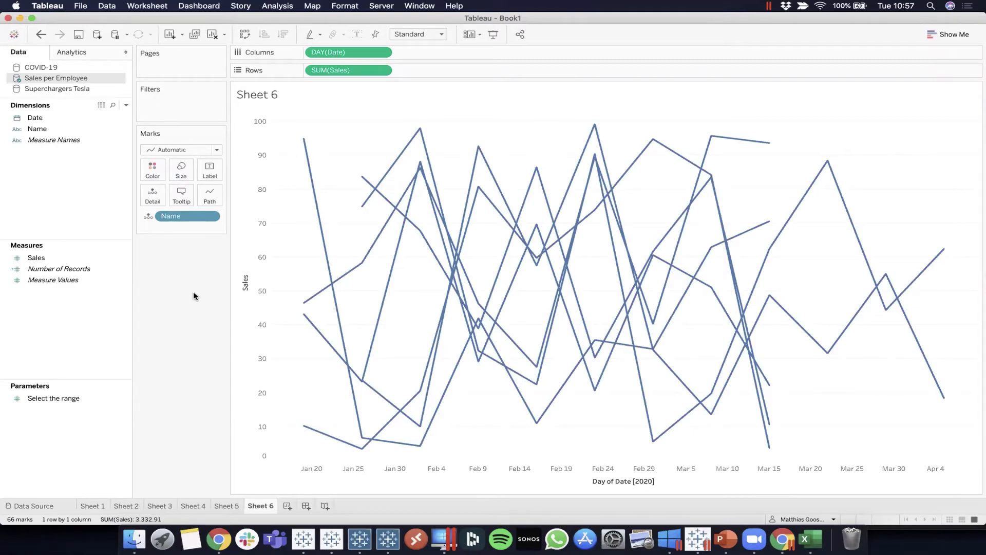
- Start a new parameter named "Select person" with data type String and a list of allowable values
{"action": "left_click", "coordinate": [125, 105]}
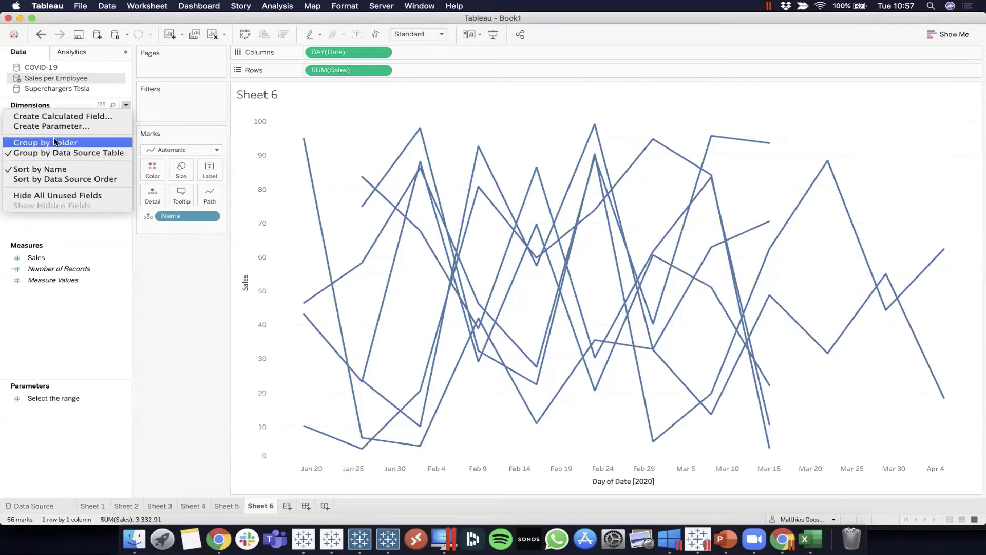
{"action": "left_click", "coordinate": [69, 129]}
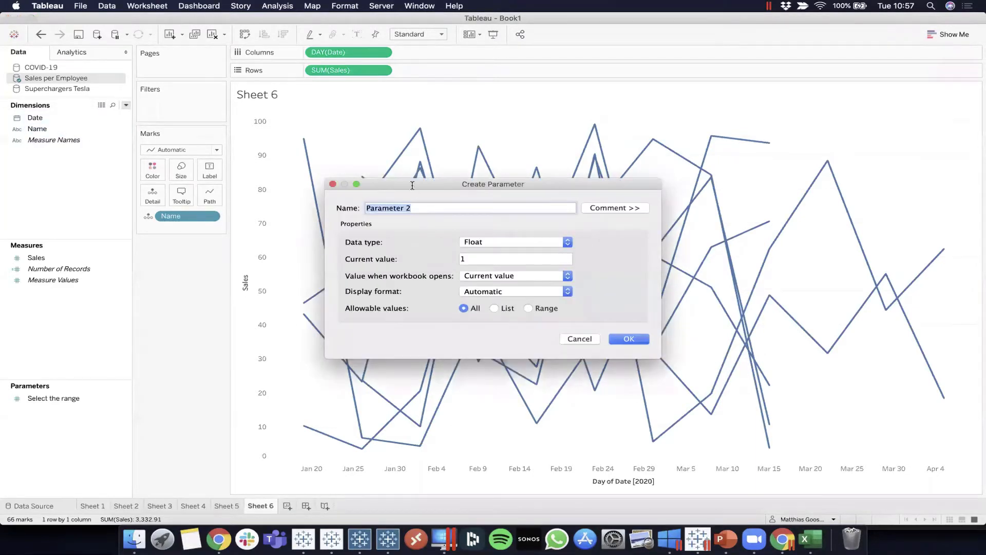
{"action": "type", "text": "Select person"}
{"action": "left_click", "coordinate": [547, 245]}
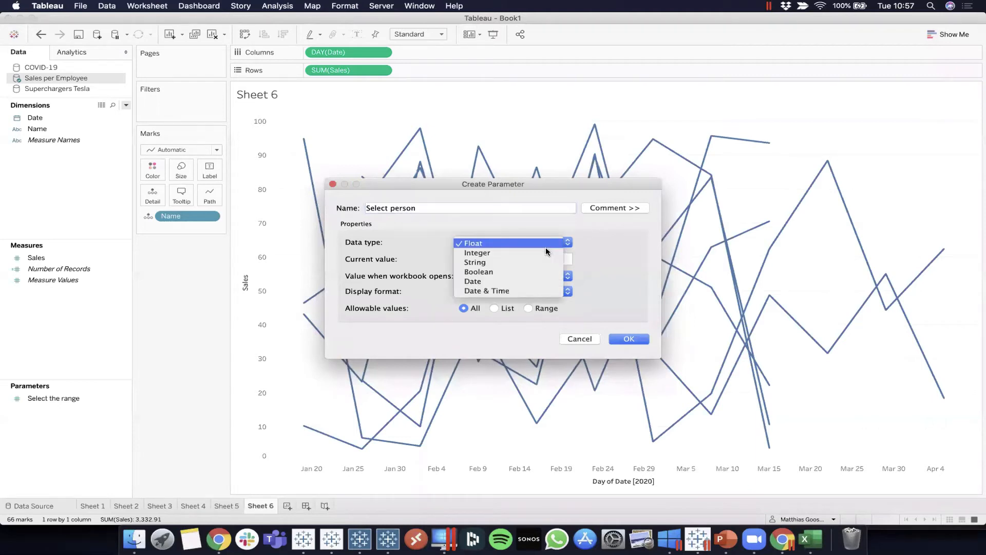
{"action": "left_click", "coordinate": [510, 261]}
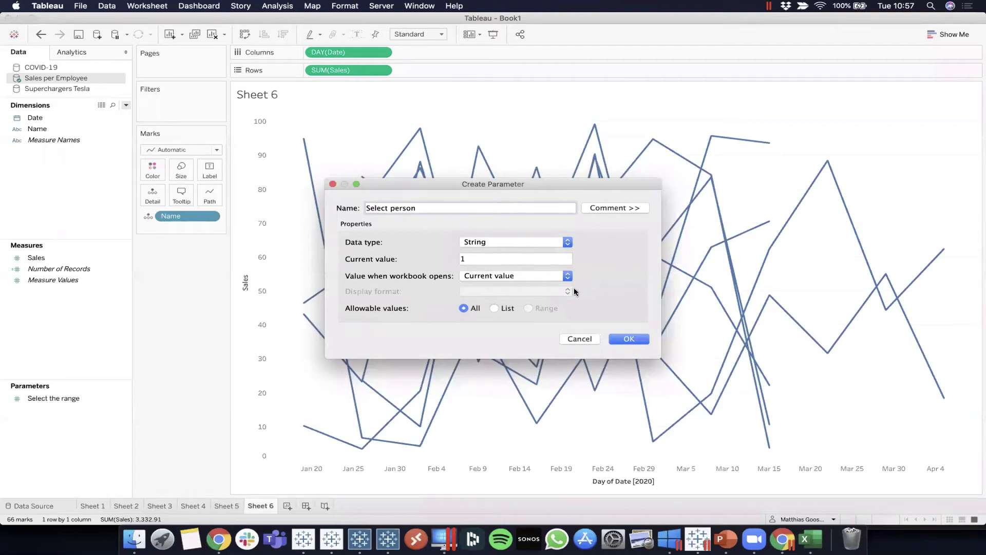
{"action": "left_click", "coordinate": [495, 307]}
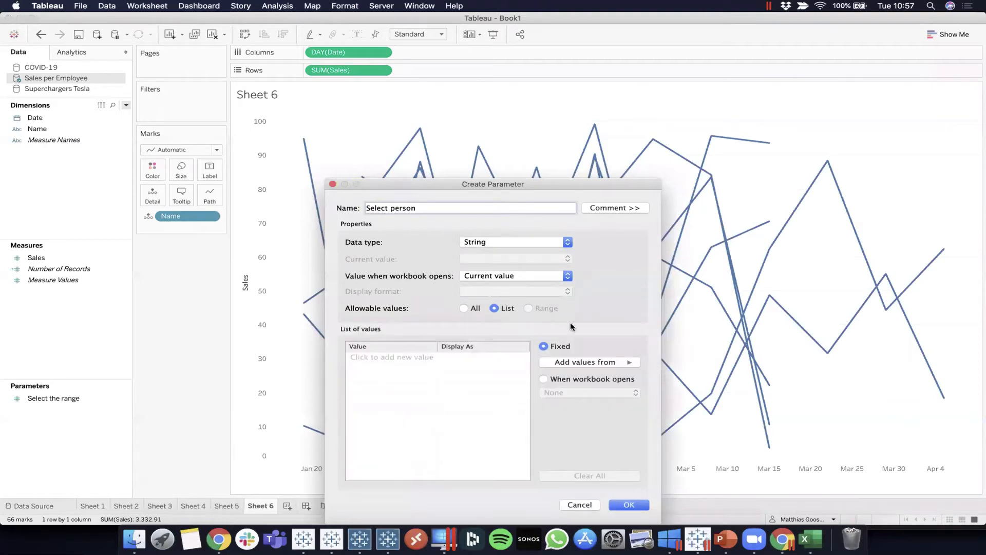
- Fill the parameter's list of values from the Name field of the Sales per Employee source
{"action": "left_click_drag", "start_coordinate": [534, 185], "coordinate": [410, 72]}
{"action": "left_click", "coordinate": [492, 250]}
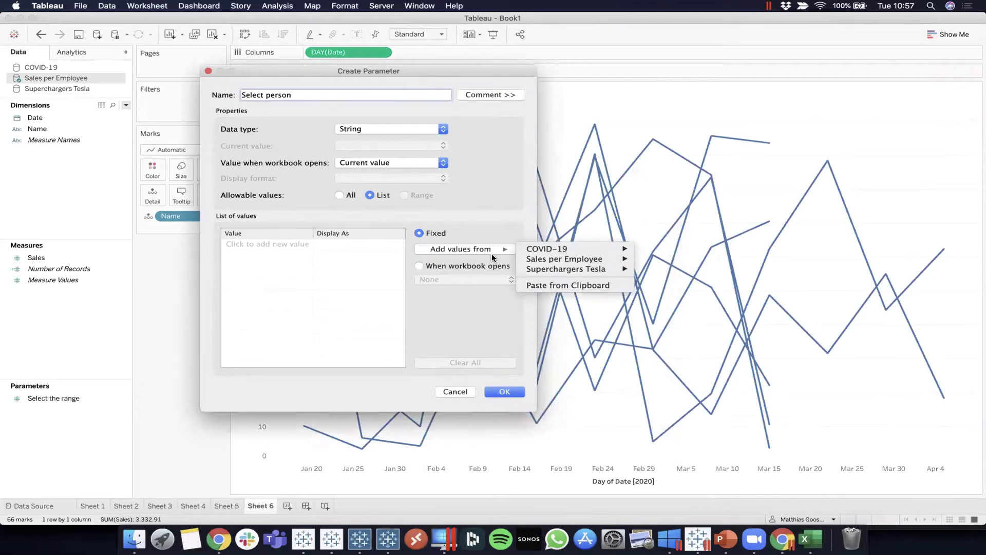
{"action": "mouse_move", "coordinate": [627, 259]}
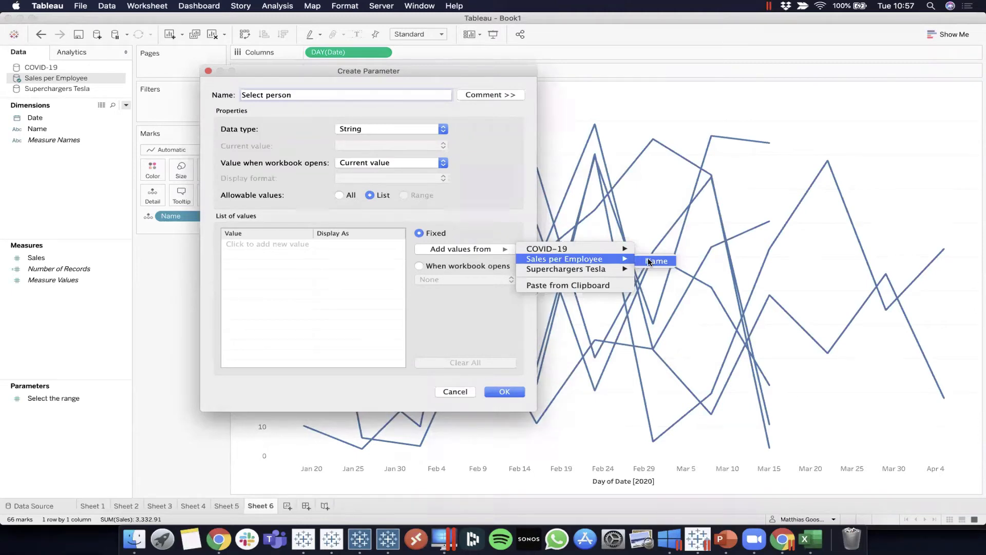
{"action": "left_click", "coordinate": [648, 261]}
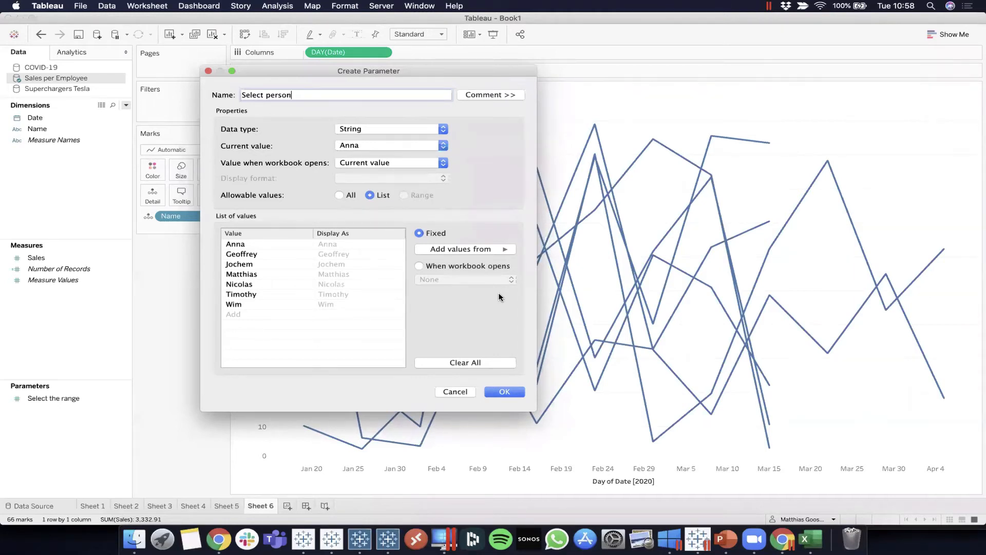
- Make the parameter's list refresh when the workbook opens from Sales per Employee's Name field, and create the parameter
{"action": "left_click", "coordinate": [430, 267]}
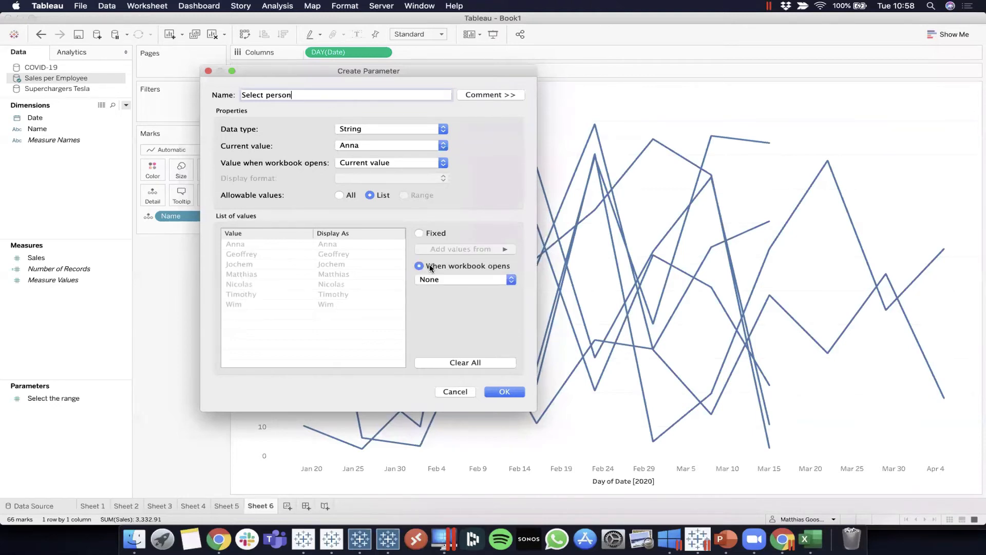
{"action": "left_click", "coordinate": [481, 280]}
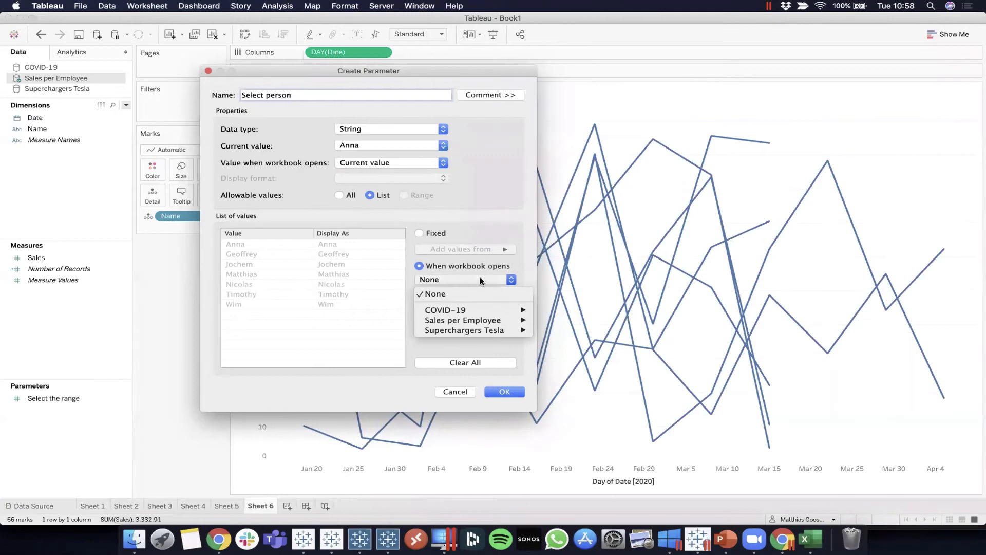
{"action": "mouse_move", "coordinate": [513, 320]}
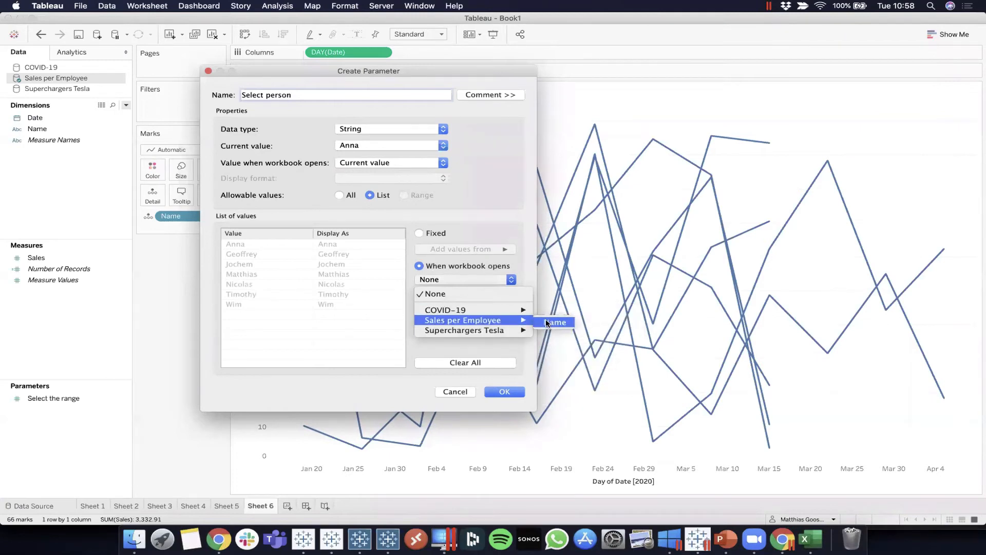
{"action": "left_click", "coordinate": [553, 322]}
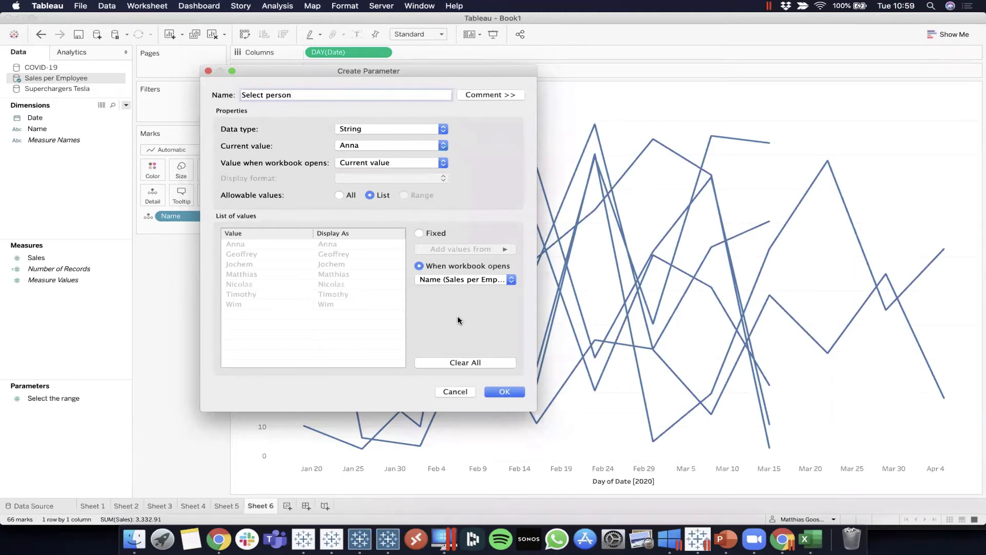
{"action": "left_click", "coordinate": [504, 392]}
- Show the parameter control for Select person on Sheet 6
{"action": "right_click", "coordinate": [48, 401]}
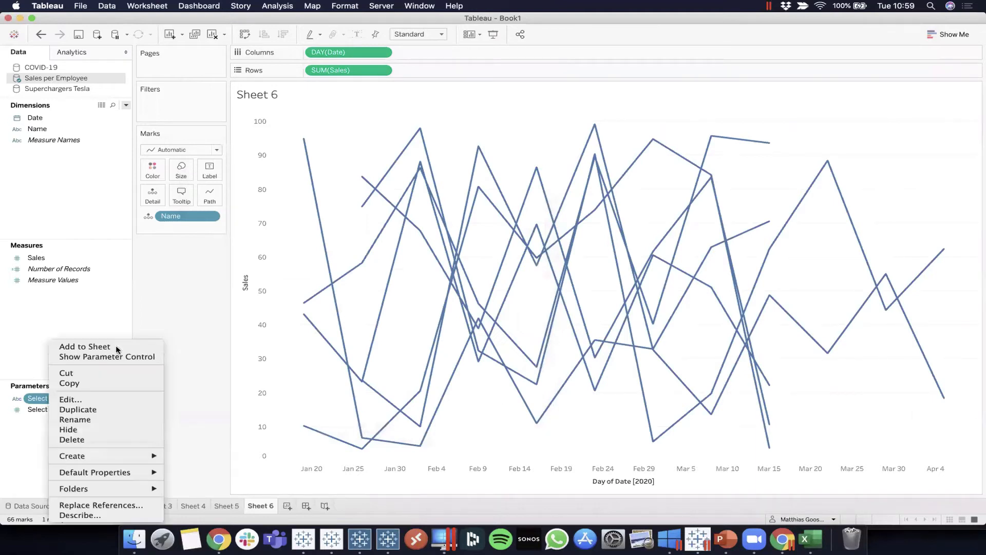
{"action": "left_click", "coordinate": [57, 354]}
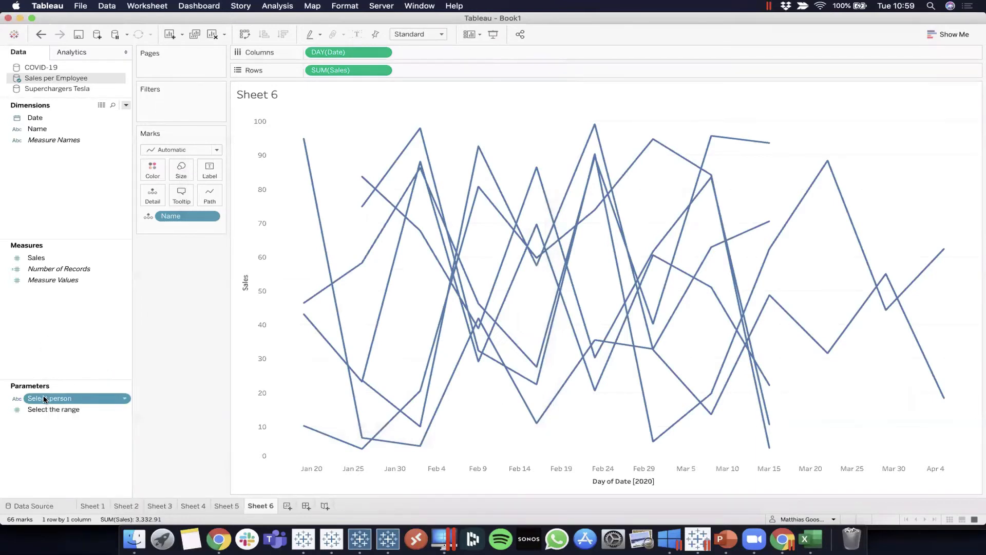
{"action": "right_click", "coordinate": [46, 399]}
{"action": "left_click", "coordinate": [118, 355]}
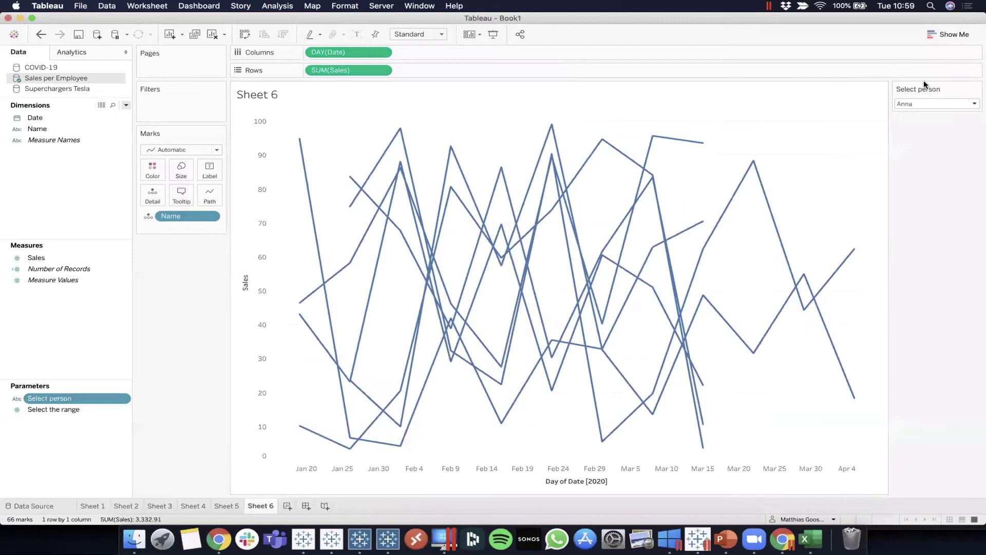
- Try different entries in the Select person control and return it to the first person in the list
{"action": "left_click", "coordinate": [923, 103]}
{"action": "left_click", "coordinate": [907, 122]}
{"action": "left_click", "coordinate": [931, 104]}
{"action": "left_click", "coordinate": [927, 123]}
{"action": "left_click", "coordinate": [930, 104]}
{"action": "left_click", "coordinate": [925, 109]}
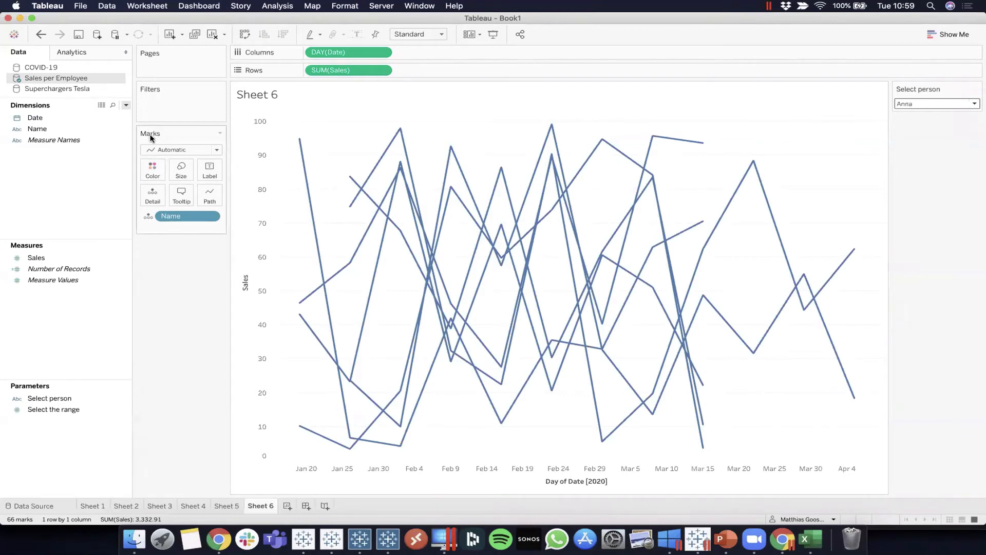
- Create a calculated field named Highlight a person with the formula [Select person] = [Name]
{"action": "left_click", "coordinate": [125, 106]}
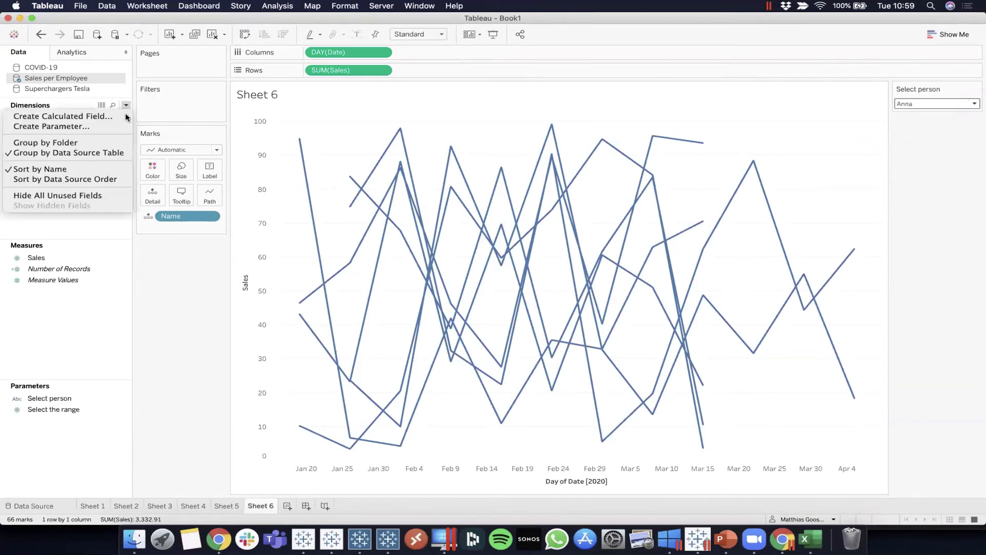
{"action": "left_click", "coordinate": [62, 114]}
{"action": "type", "text": "Highlight a person"}
{"action": "left_click", "coordinate": [405, 273]}
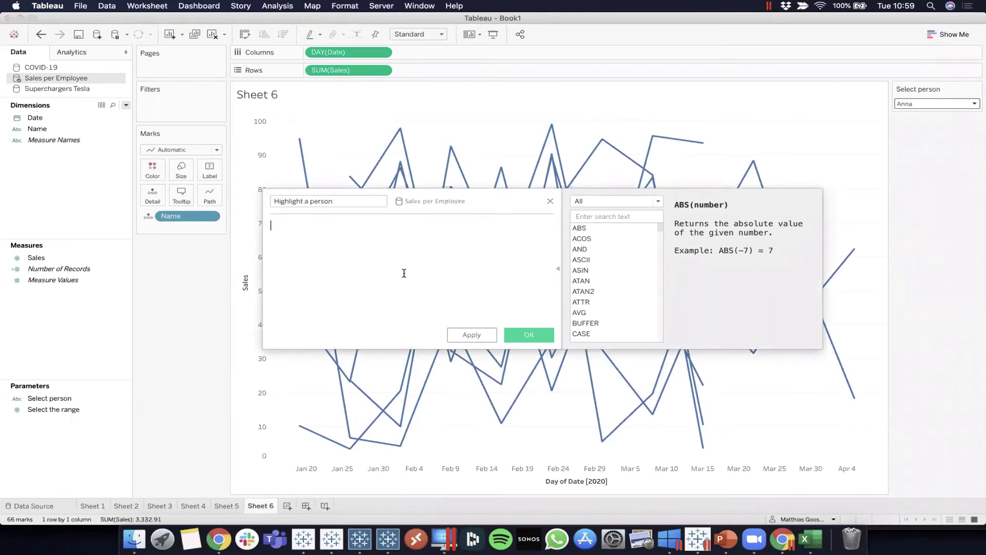
{"action": "type", "text": "sele"}
{"action": "key", "text": "Return"}
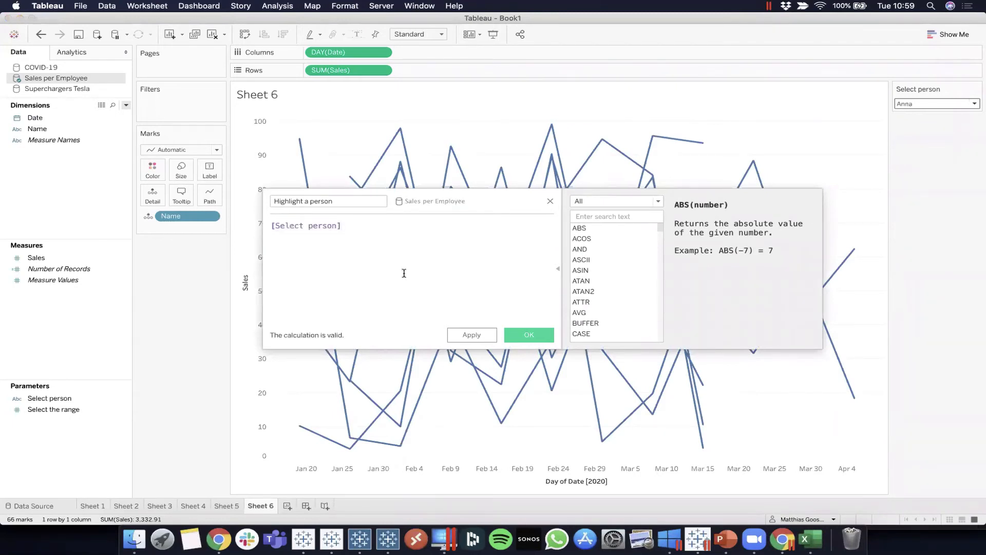
{"action": "type", "text": "= nam"}
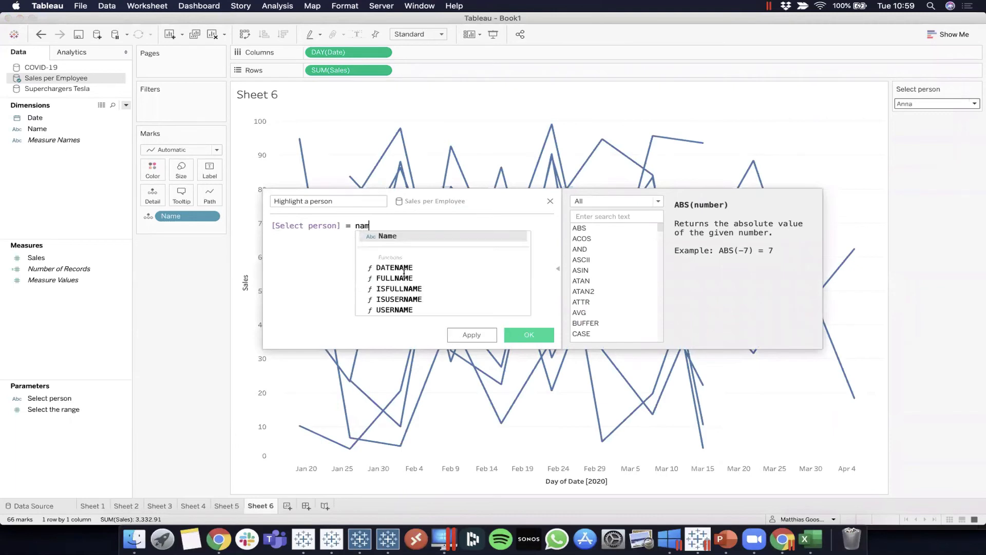
{"action": "key", "text": "Return"}
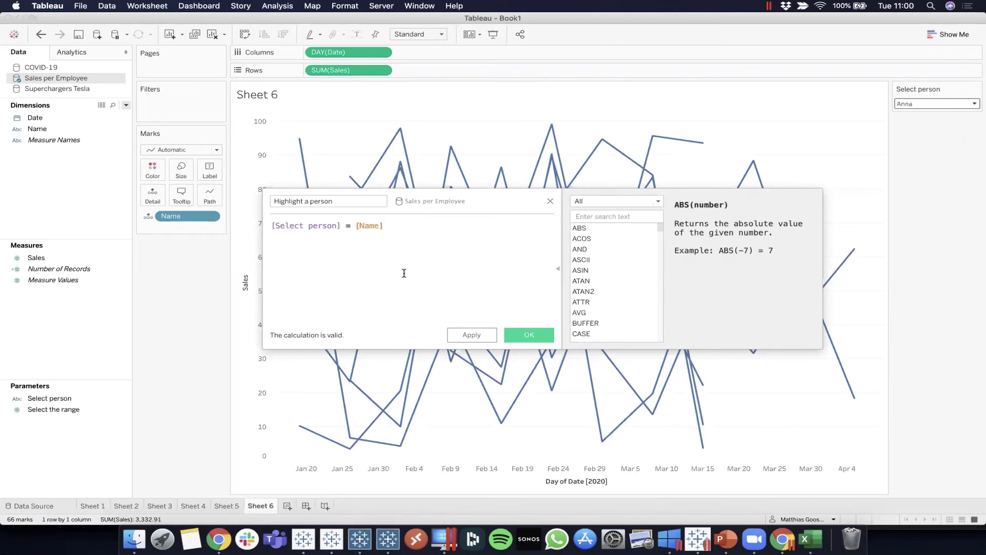
{"action": "left_click", "coordinate": [535, 335]}
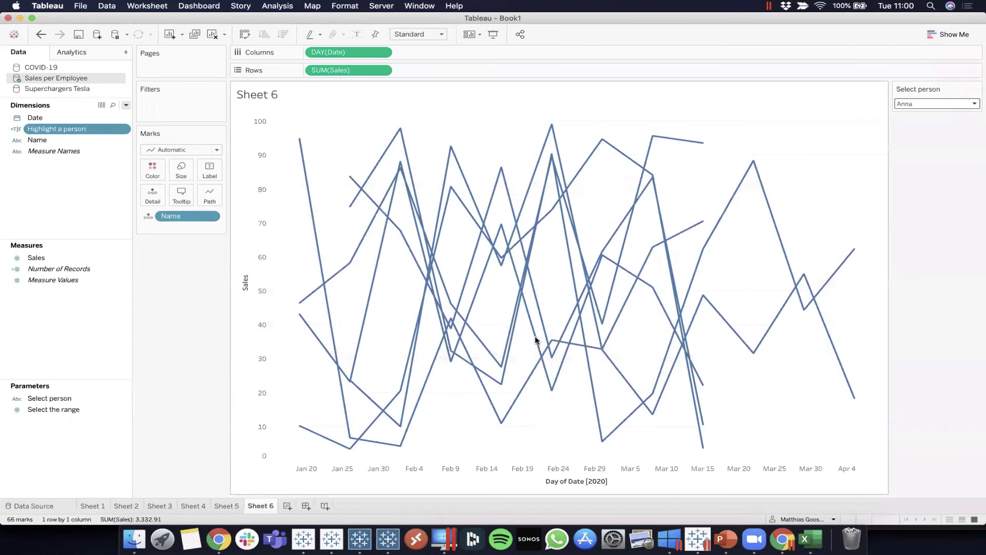
- Colour the lines by the Highlight a person field and order True above False in the colour legend
{"action": "left_click_drag", "start_coordinate": [66, 132], "coordinate": [150, 171]}
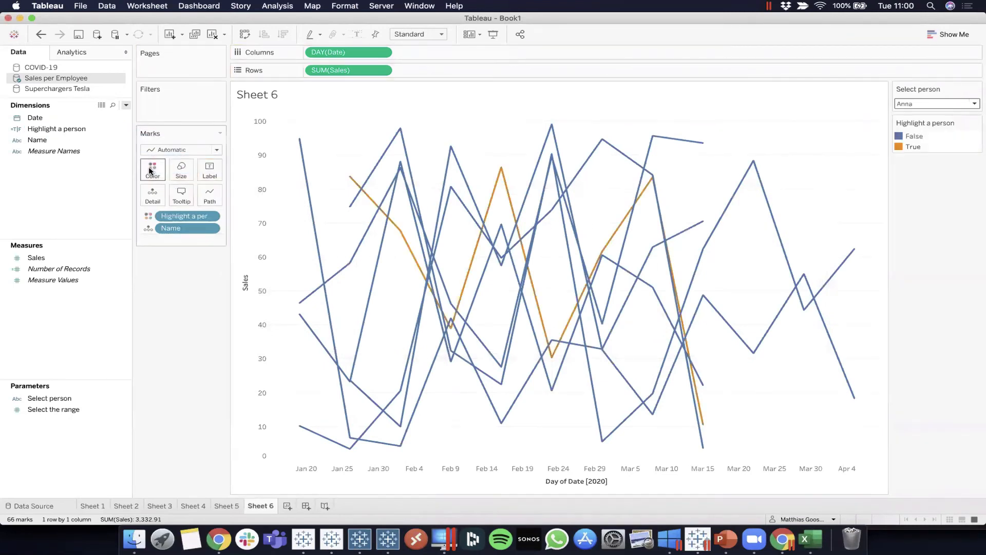
{"action": "left_click", "coordinate": [910, 147]}
{"action": "left_click_drag", "start_coordinate": [917, 141], "coordinate": [916, 137]}
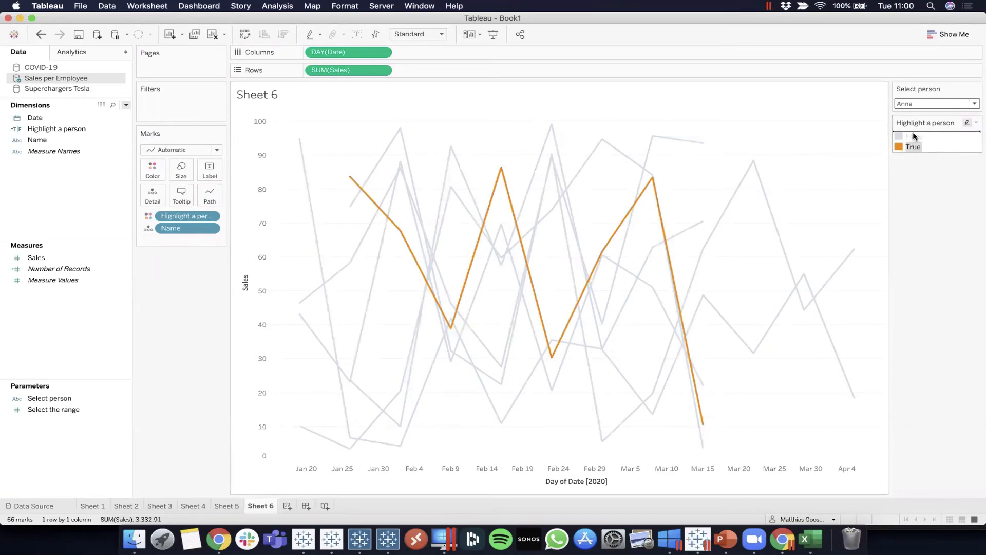
{"action": "left_click", "coordinate": [568, 183]}
- Assign the light gray of the Seattle Grays palette to the False lines
{"action": "left_click", "coordinate": [161, 165]}
{"action": "left_click", "coordinate": [176, 203]}
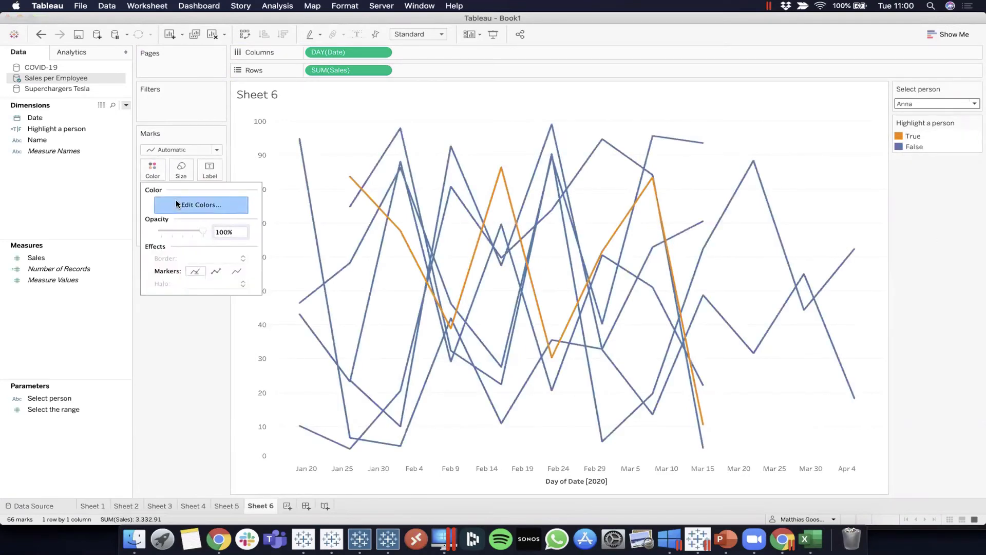
{"action": "left_click", "coordinate": [579, 193]}
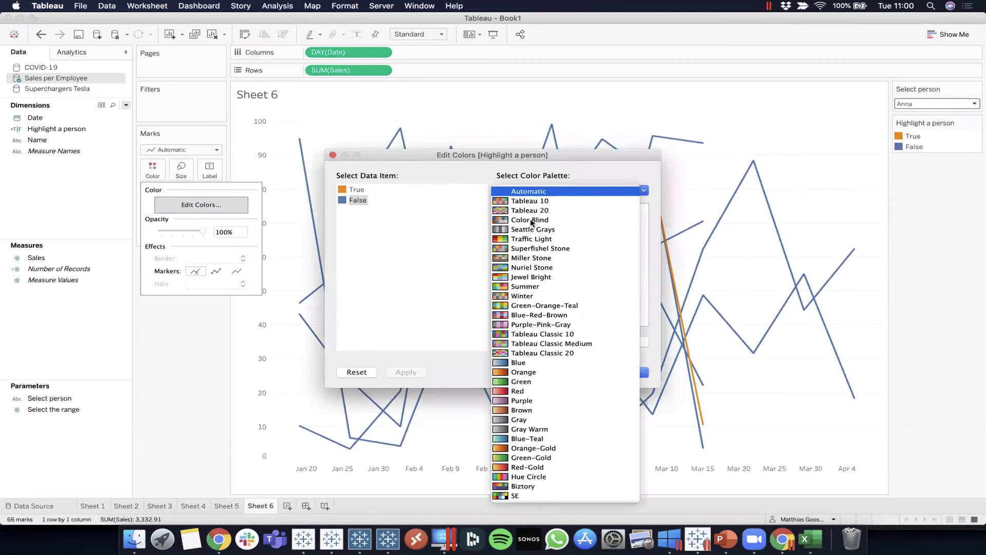
{"action": "left_click", "coordinate": [530, 227]}
{"action": "left_click", "coordinate": [514, 286]}
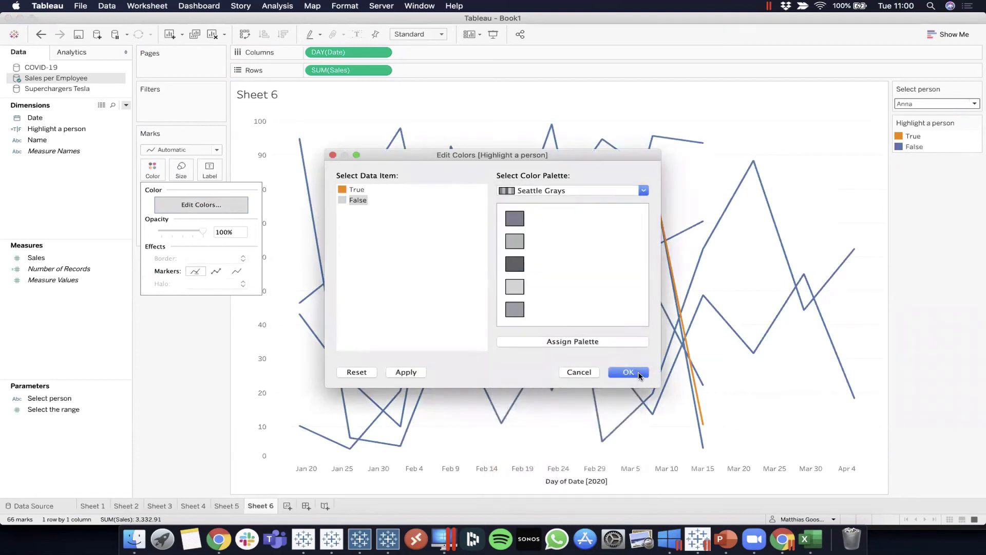
{"action": "left_click", "coordinate": [628, 371]}
- Vary the line size by the Highlight a person field as well
{"action": "left_click_drag", "start_coordinate": [172, 217], "coordinate": [183, 176]}
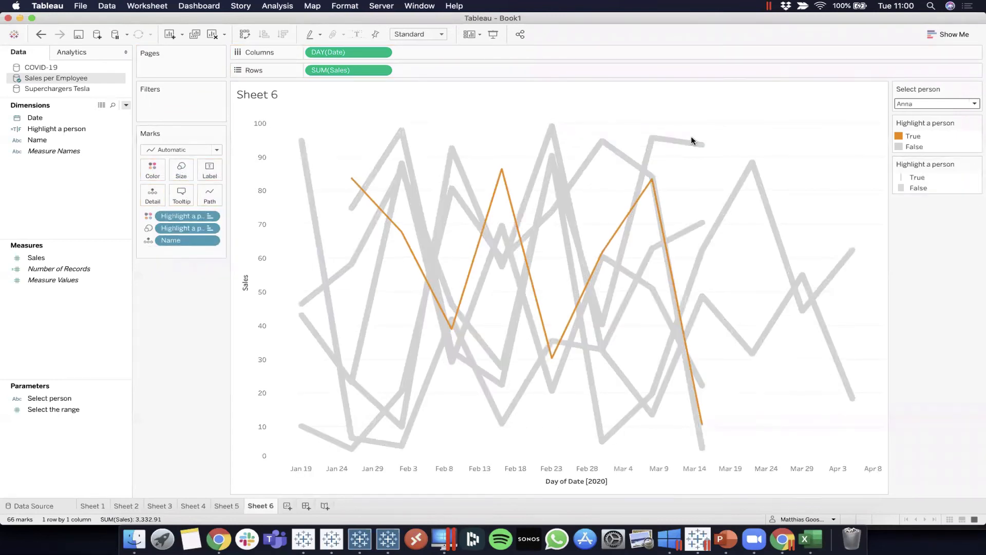
{"action": "left_click", "coordinate": [185, 175]}
{"action": "left_click", "coordinate": [180, 366]}
{"action": "left_click", "coordinate": [180, 171]}
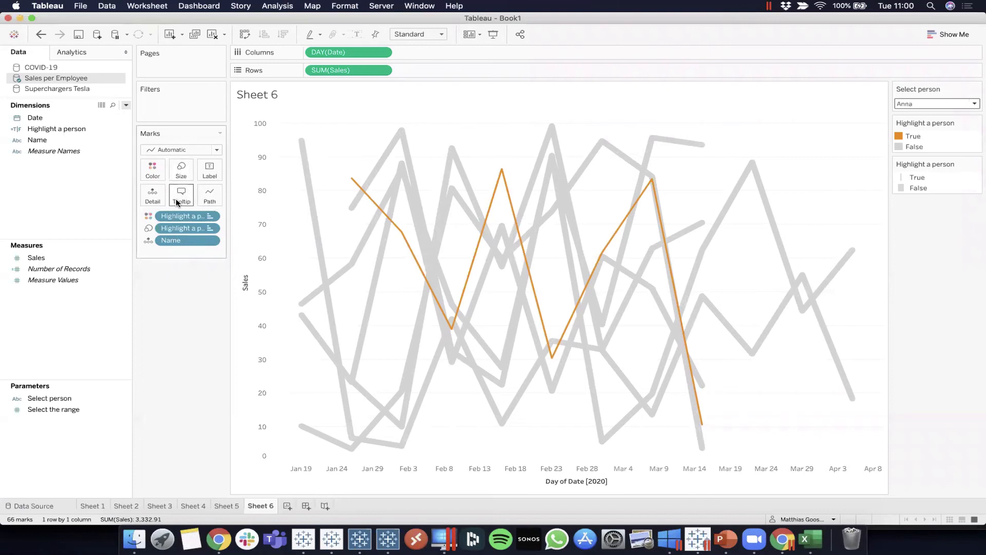
{"action": "left_click", "coordinate": [182, 196]}
{"action": "left_click", "coordinate": [571, 359]}
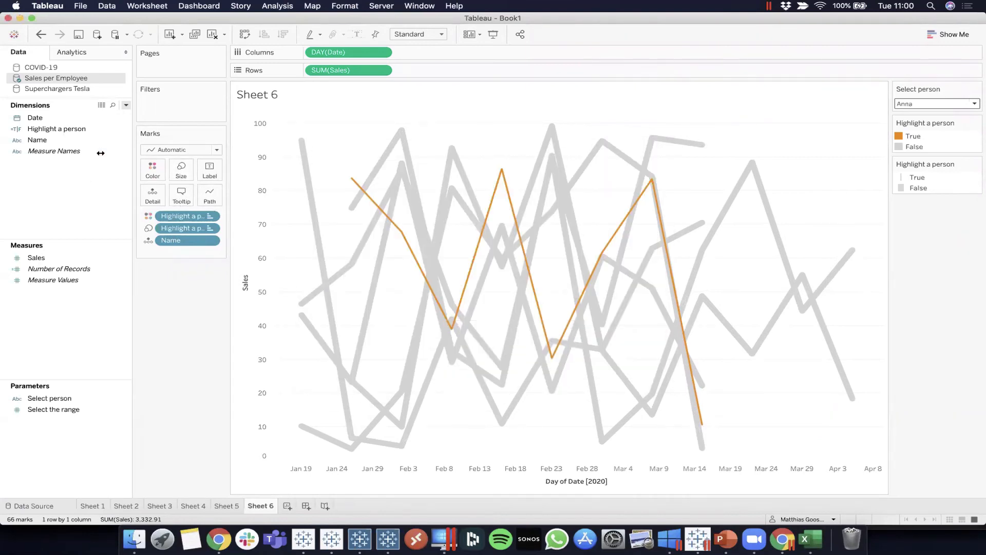
{"action": "left_click", "coordinate": [153, 169]}
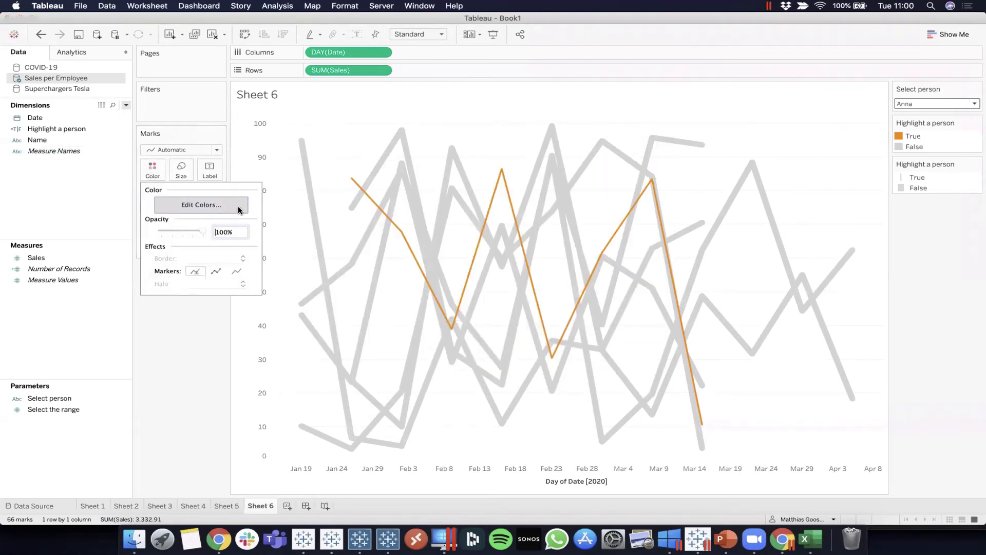
{"action": "left_click", "coordinate": [181, 165]}
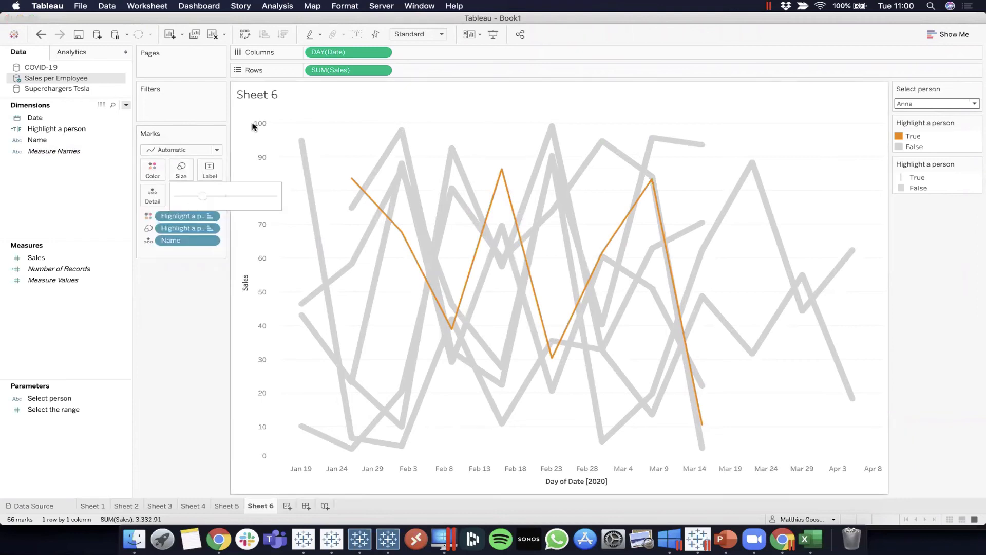
{"action": "left_click", "coordinate": [180, 168]}
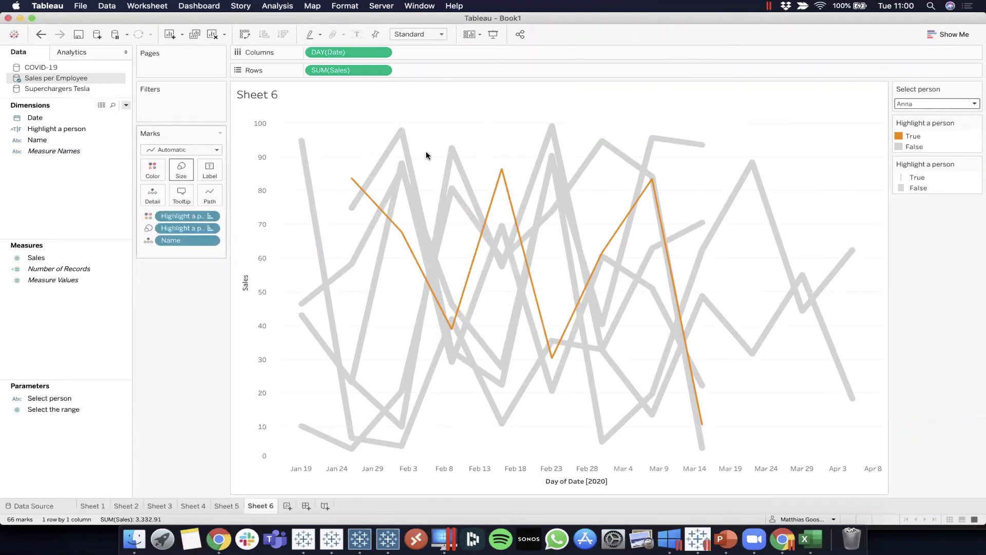
- Reverse the mark size range of Highlight a person so that True gets the thicker line
{"action": "double_click", "coordinate": [916, 178]}
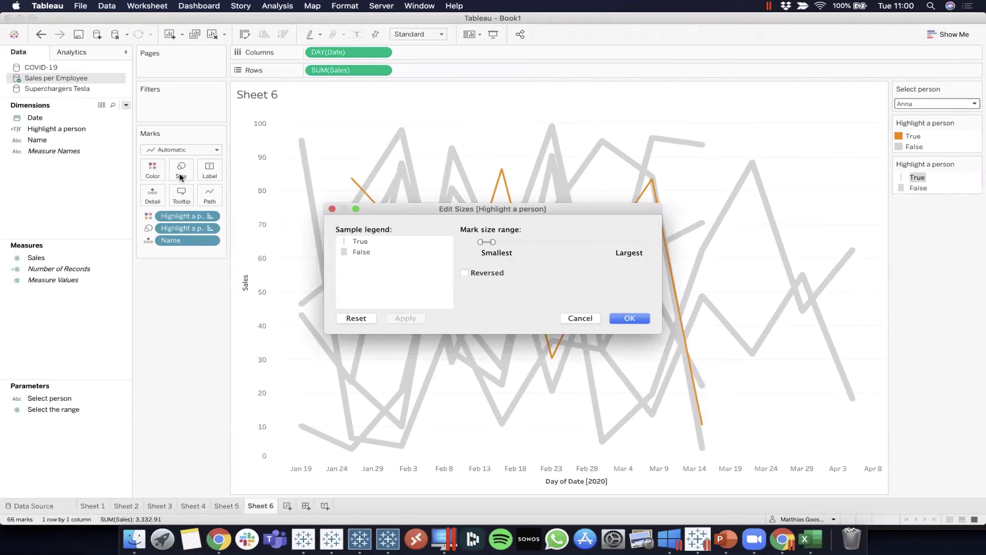
{"action": "left_click", "coordinate": [465, 274]}
{"action": "left_click", "coordinate": [629, 318]}
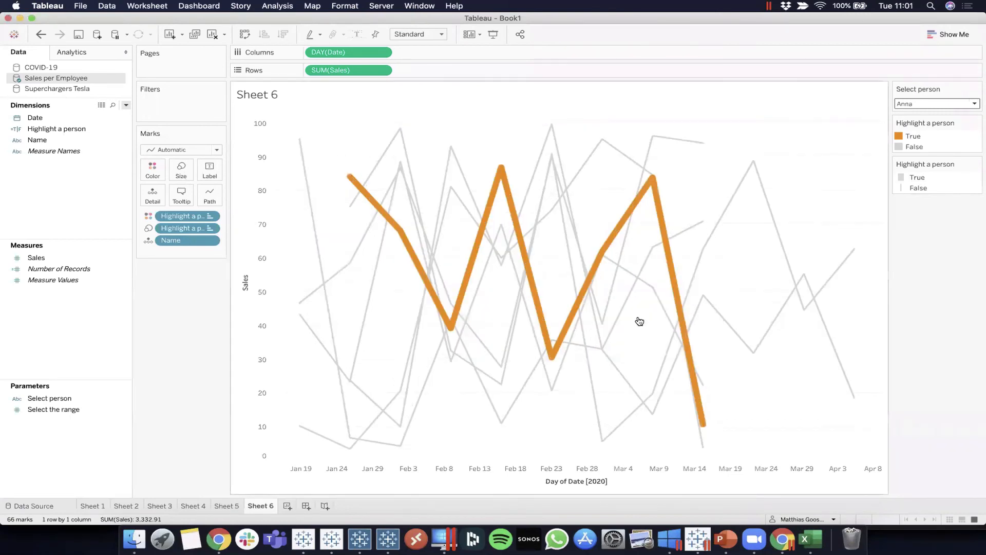
- Reduce the overall mark size slightly to make the highlighted line thinner
{"action": "left_click", "coordinate": [181, 169]}
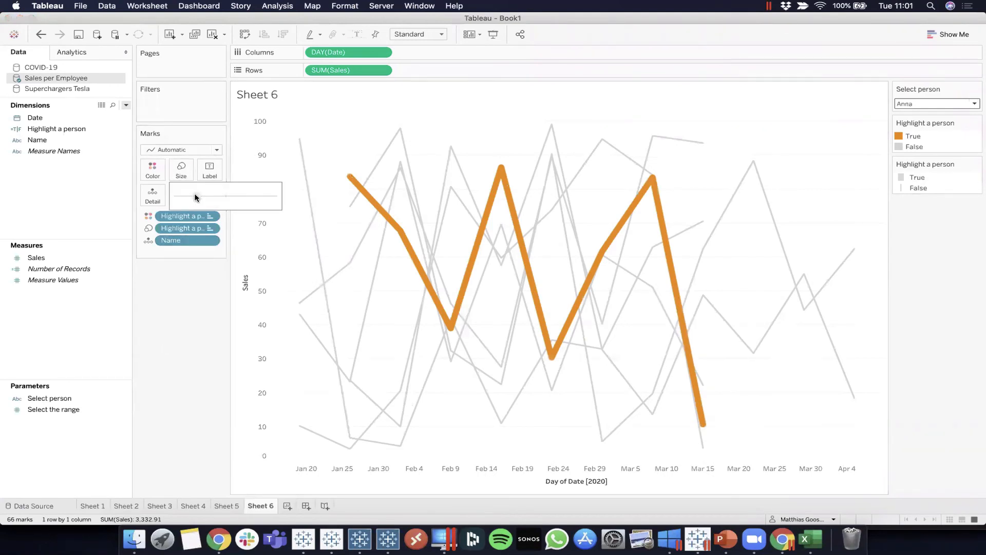
{"action": "left_click", "coordinate": [196, 197]}
{"action": "left_click_drag", "start_coordinate": [195, 195], "coordinate": [191, 196]}
{"action": "left_click", "coordinate": [188, 376]}
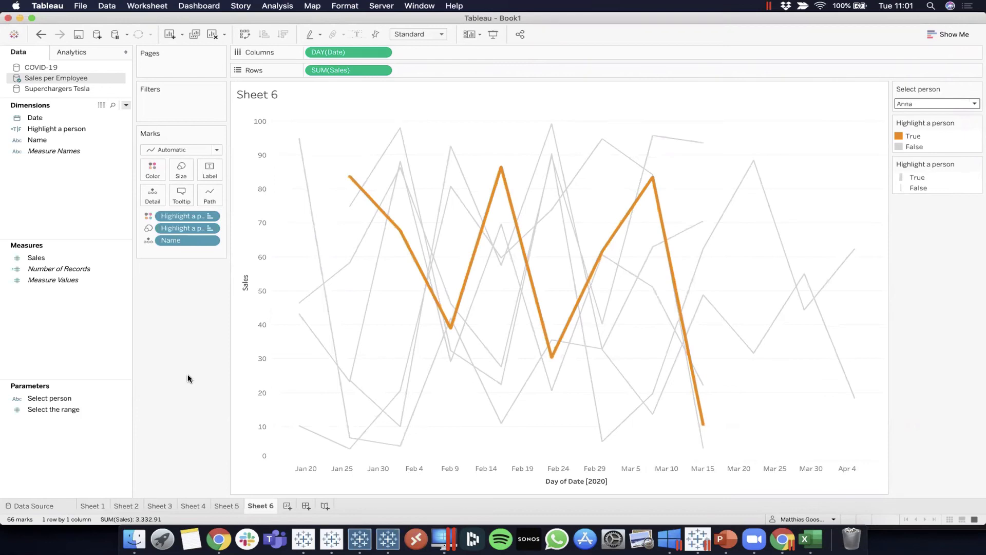
- Test the highlighting with several people in the Select person control, ending on the first entry
{"action": "left_click", "coordinate": [923, 105]}
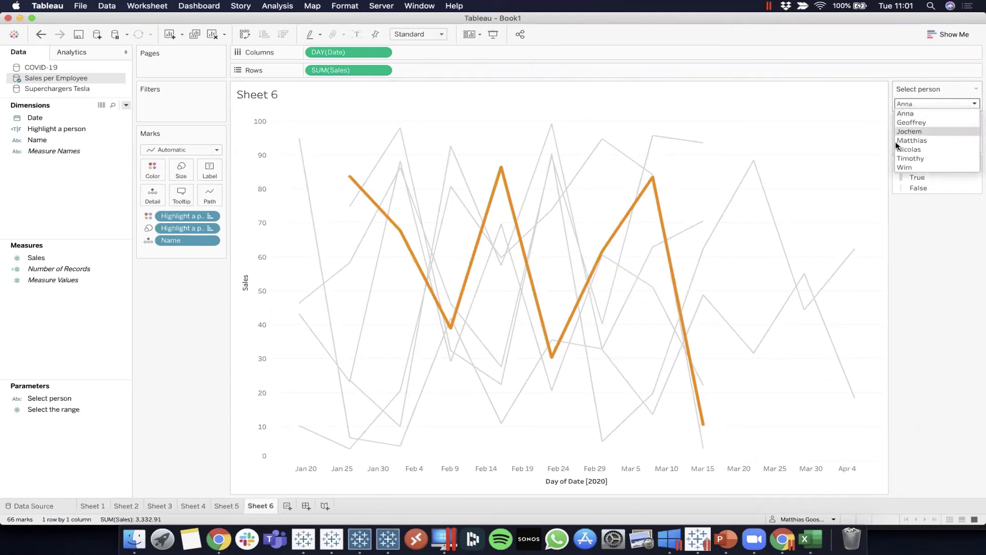
{"action": "left_click", "coordinate": [943, 107]}
{"action": "left_click", "coordinate": [915, 159]}
{"action": "left_click", "coordinate": [935, 105]}
{"action": "left_click", "coordinate": [917, 166]}
{"action": "left_click", "coordinate": [924, 104]}
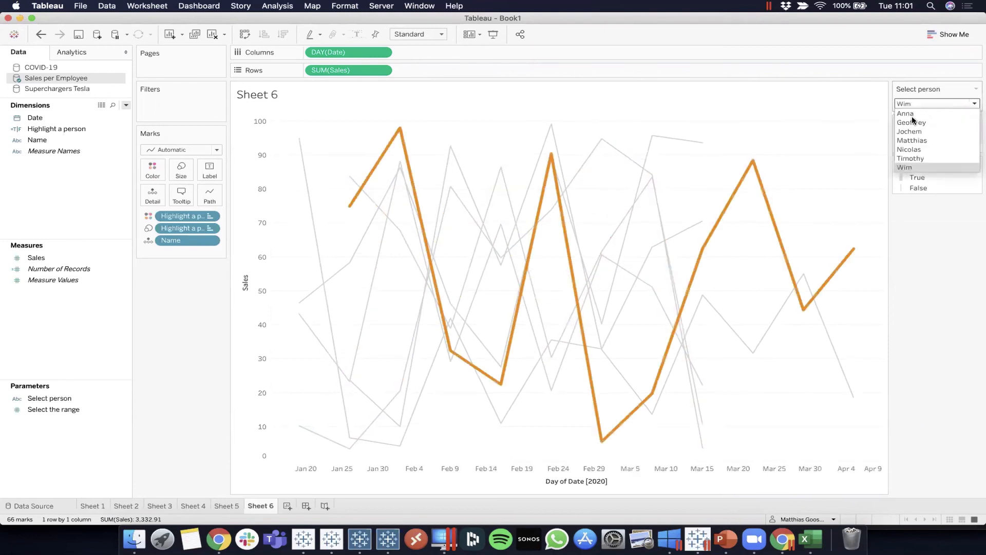
{"action": "left_click", "coordinate": [911, 122]}
{"action": "left_click", "coordinate": [925, 104]}
{"action": "left_click", "coordinate": [905, 113]}
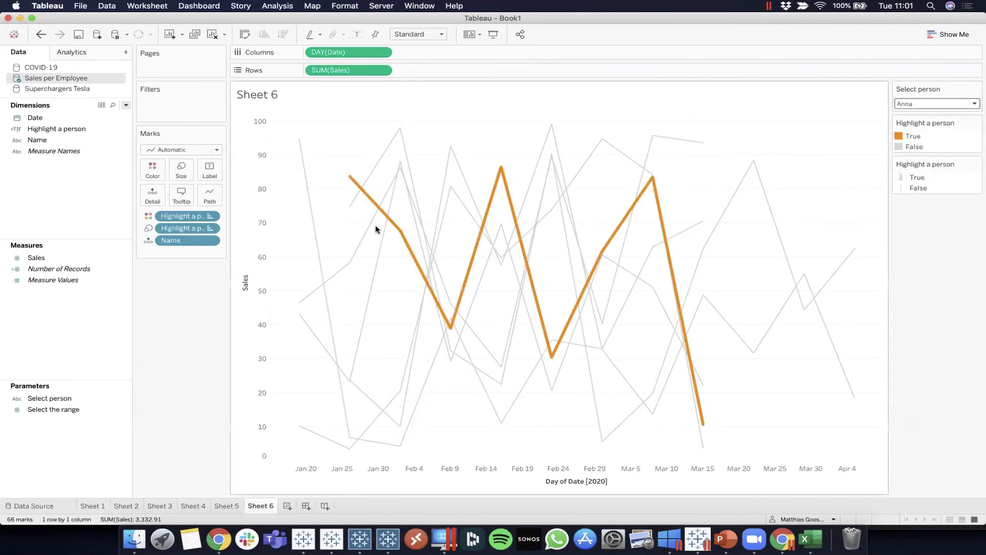
- Save the Tableau workbook under the name Test and close it
{"action": "key", "text": "super+s"}
{"action": "left_click", "coordinate": [123, 188]}
{"action": "type", "text": "T"}
{"action": "key", "text": "BackSpace"}
{"action": "type", "text": "Test"}
{"action": "left_click", "coordinate": [885, 355]}
{"action": "left_click", "coordinate": [11, 19]}
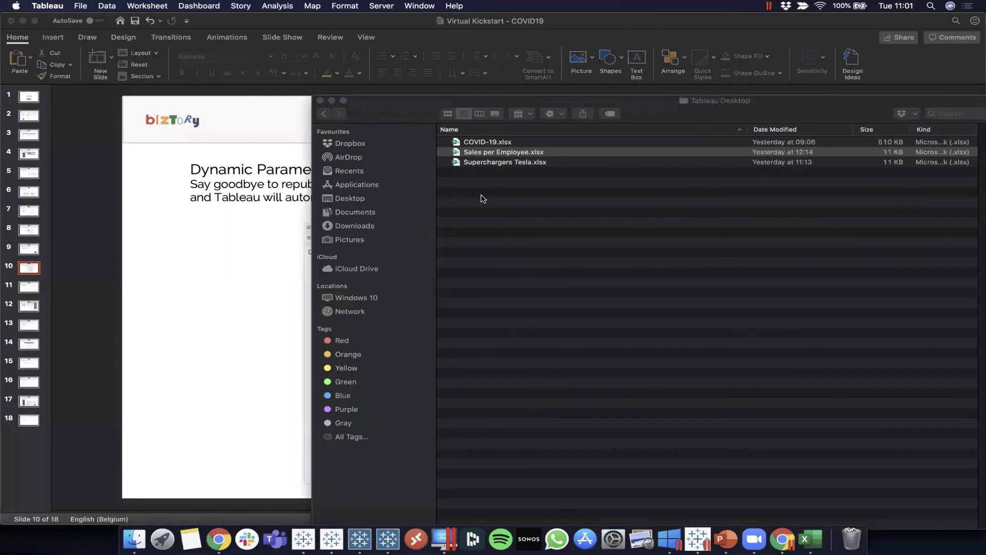
- Open Sales per Employee.xlsx in Excel and fill cells A68 to A76 with a new employee's name
{"action": "double_click", "coordinate": [516, 153]}
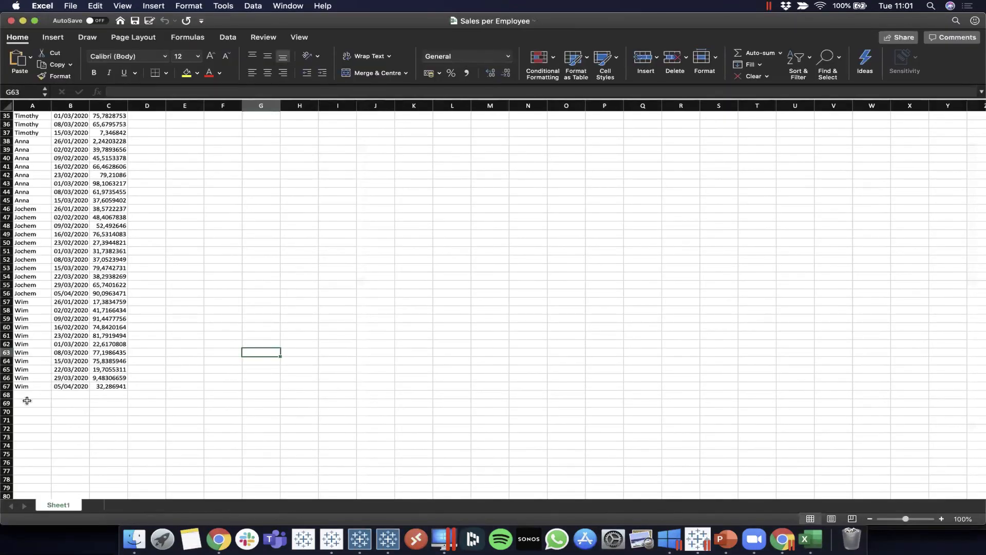
{"action": "left_click", "coordinate": [27, 394]}
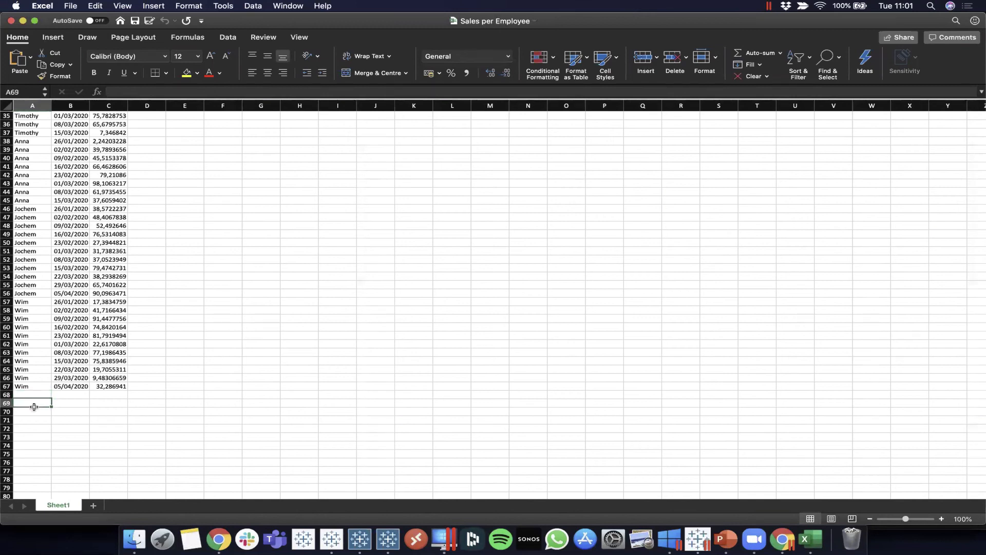
{"action": "type", "text": "Pavol"}
{"action": "key", "text": "Return"}
{"action": "left_click", "coordinate": [49, 395]}
{"action": "left_click_drag", "start_coordinate": [50, 396], "coordinate": [48, 469]}
- Complete rows 68 to 76 with the dates 02/02/2020 to 29/03/2020 copied from column B above and the =RAND()*100 formula from C67
{"action": "left_click_drag", "start_coordinate": [70, 310], "coordinate": [74, 468]}
{"action": "key", "text": "cmd+c"}
{"action": "key", "text": "Return"}
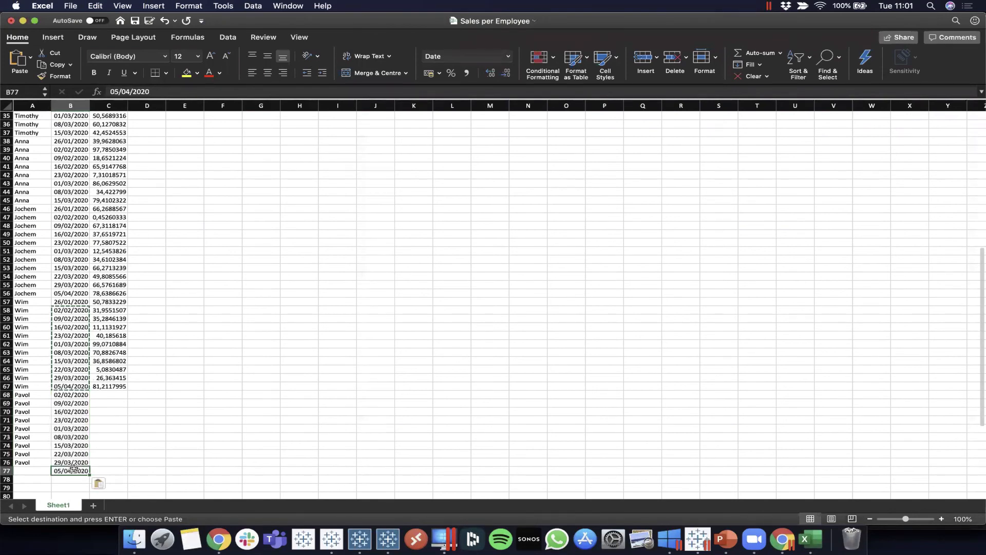
{"action": "left_click", "coordinate": [117, 386]}
{"action": "left_click_drag", "start_coordinate": [128, 390], "coordinate": [123, 462]}
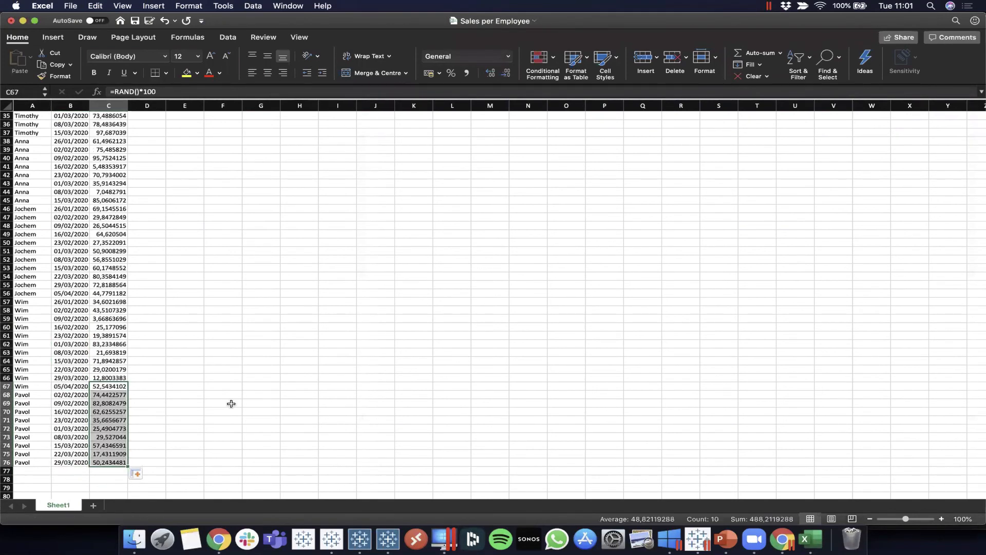
- Save the extended Sales per Employee workbook and close it
{"action": "left_click", "coordinate": [226, 402]}
{"action": "key", "text": "super+s"}
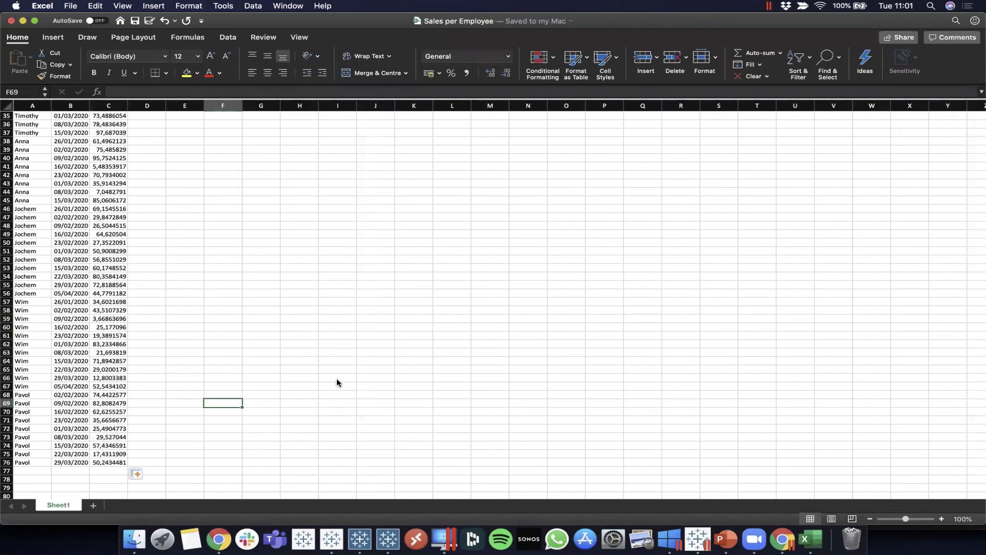
{"action": "left_click", "coordinate": [11, 21]}
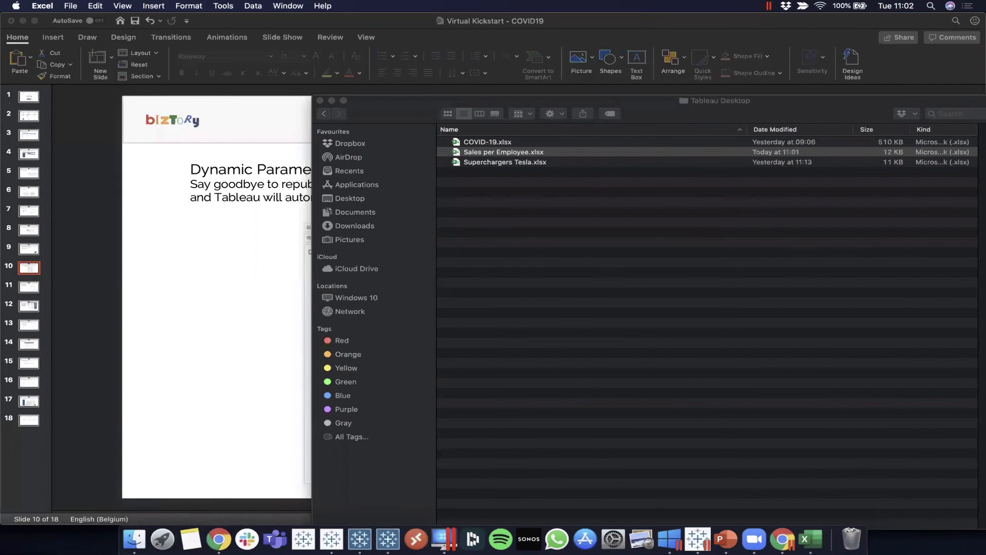
- Reopen the Test workbook in Tableau and choose the newly added employee in the Select person control
{"action": "key", "text": "F11"}
{"action": "double_click", "coordinate": [955, 155]}
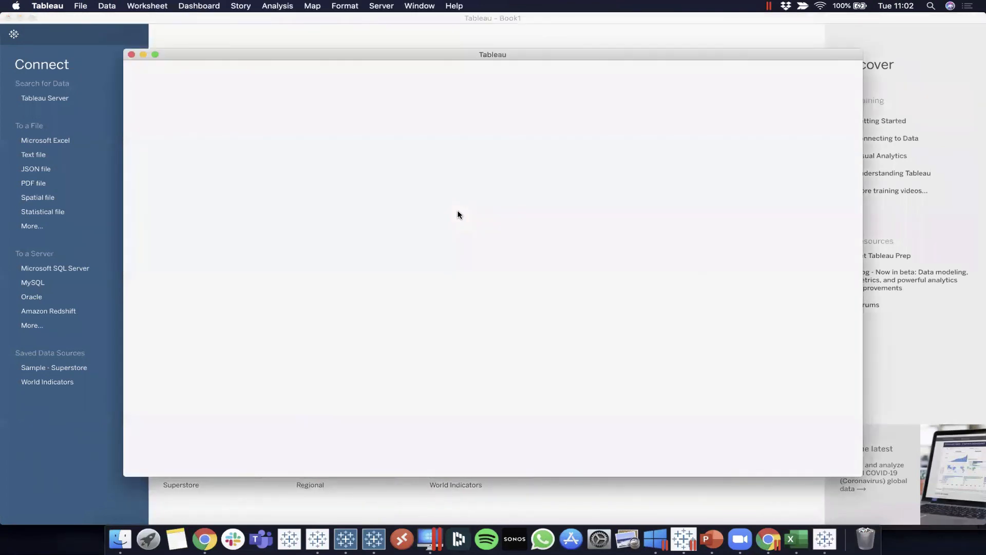
{"action": "double_click", "coordinate": [251, 53]}
{"action": "left_click", "coordinate": [910, 105]}
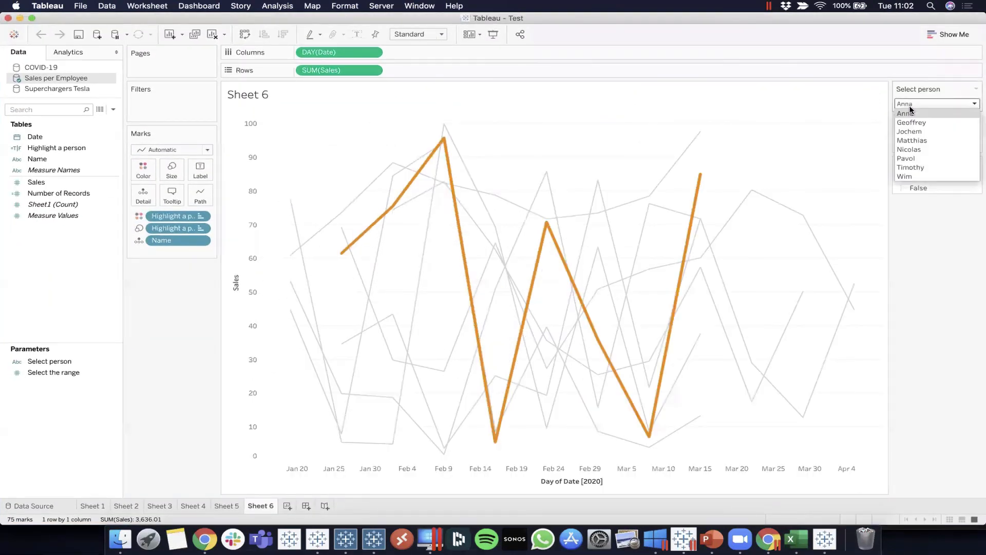
{"action": "left_click", "coordinate": [928, 155]}
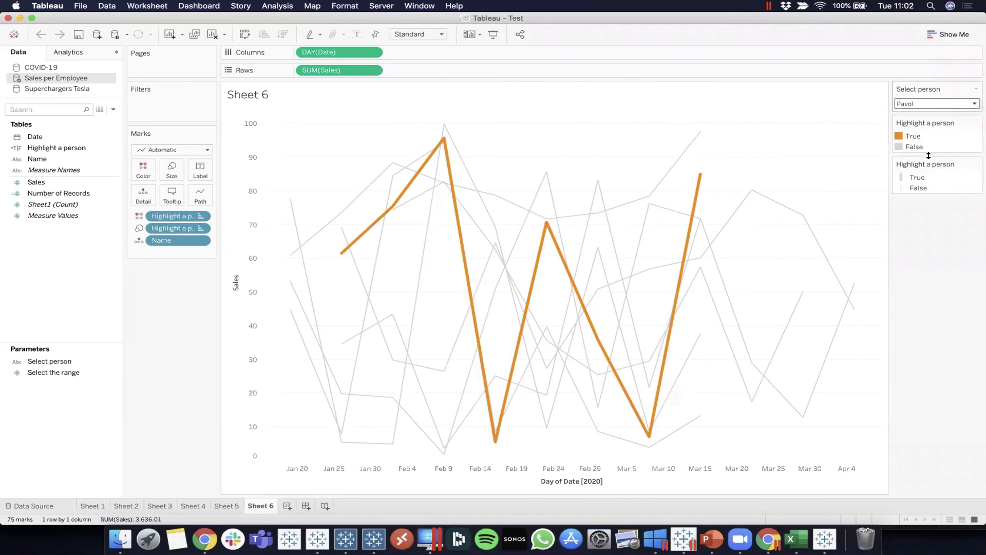